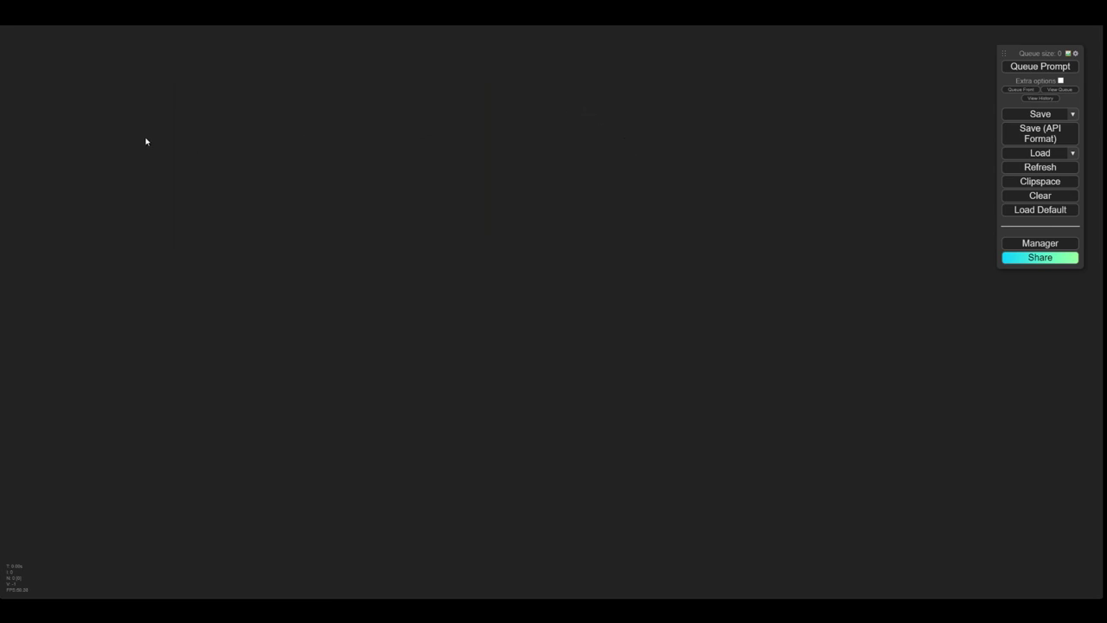
Step: Insert the 0b_commons_compact node template on the empty canvas
right_click(196, 143)
left_click(223, 250)
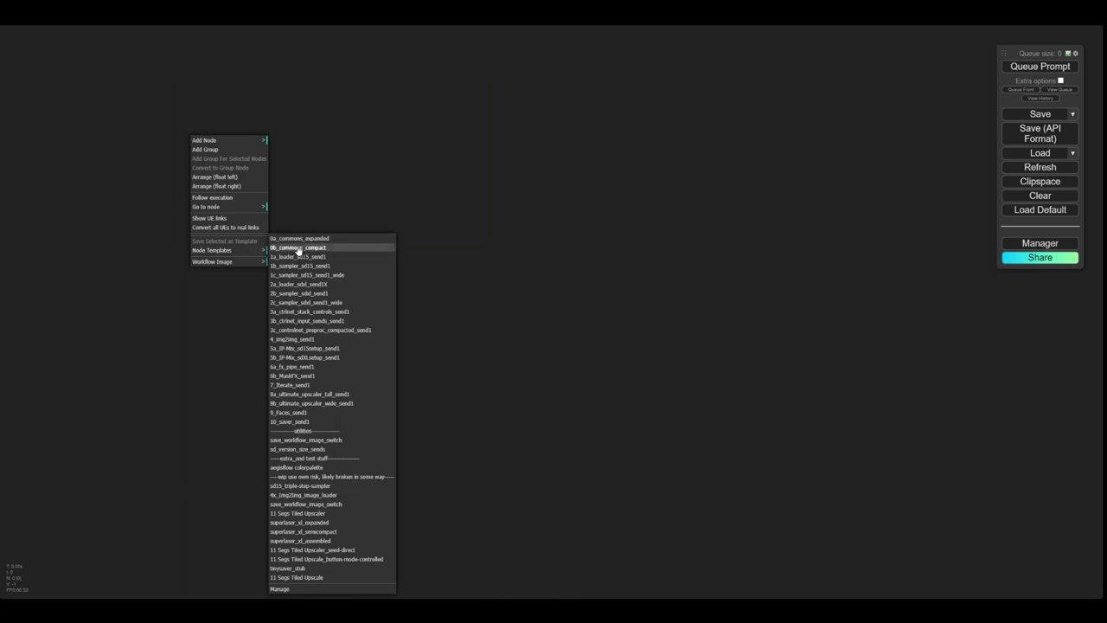
left_click(297, 248)
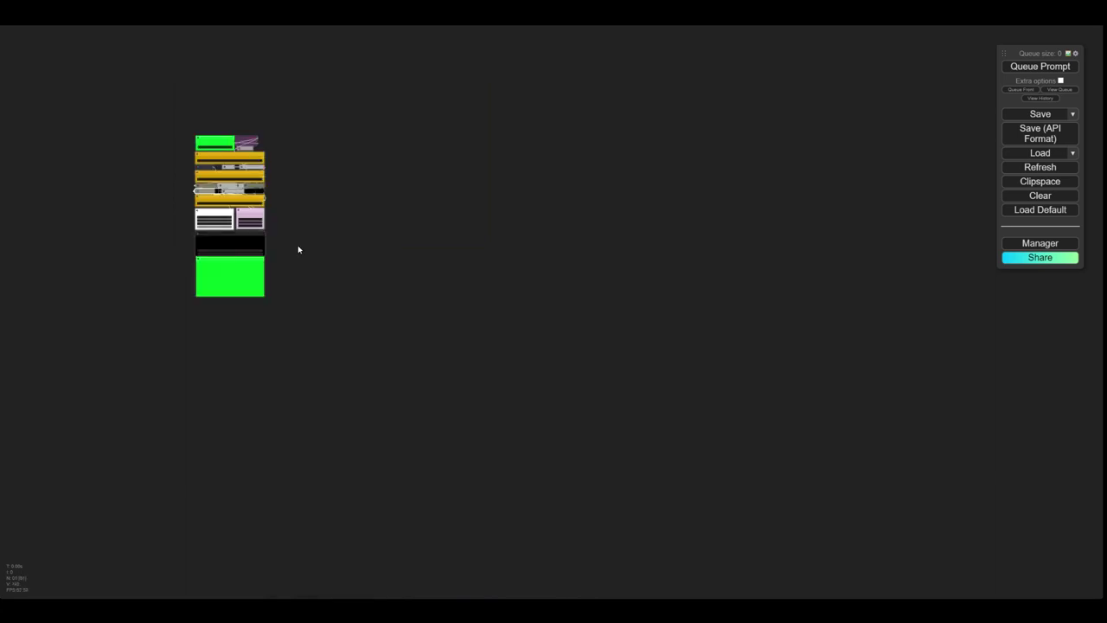
Step: Insert the 1a_loader_sd15_send1 node template beside the commons group
right_click(288, 133)
left_click(343, 243)
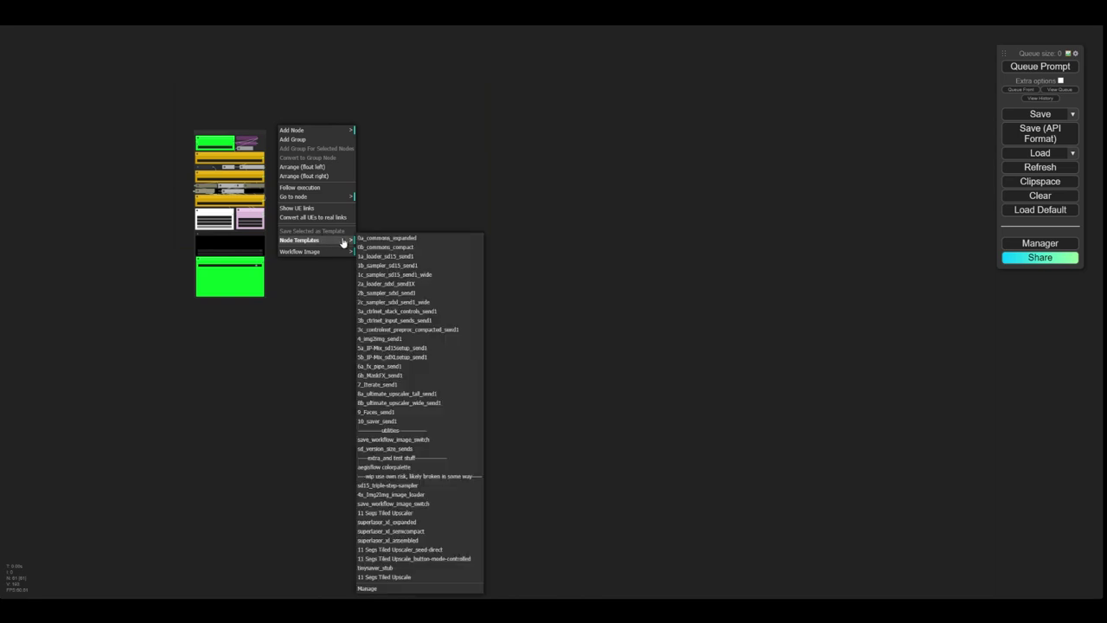
left_click(385, 256)
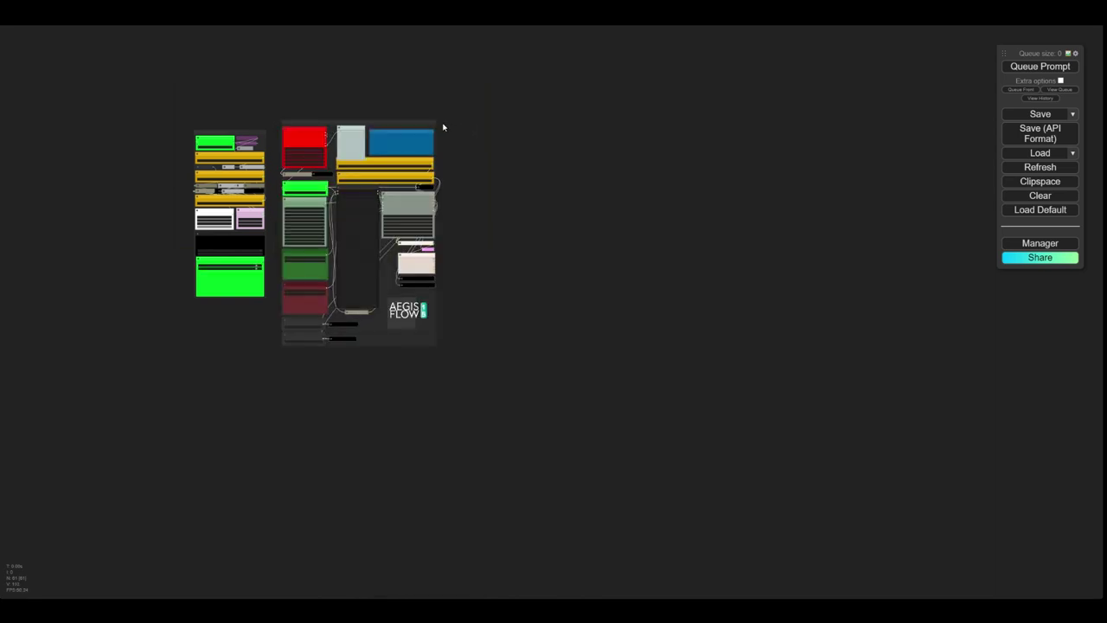
Step: Insert the 1b_sampler_sd15_send1 node template beside the loader group and align it with the loader's top edge
right_click(456, 131)
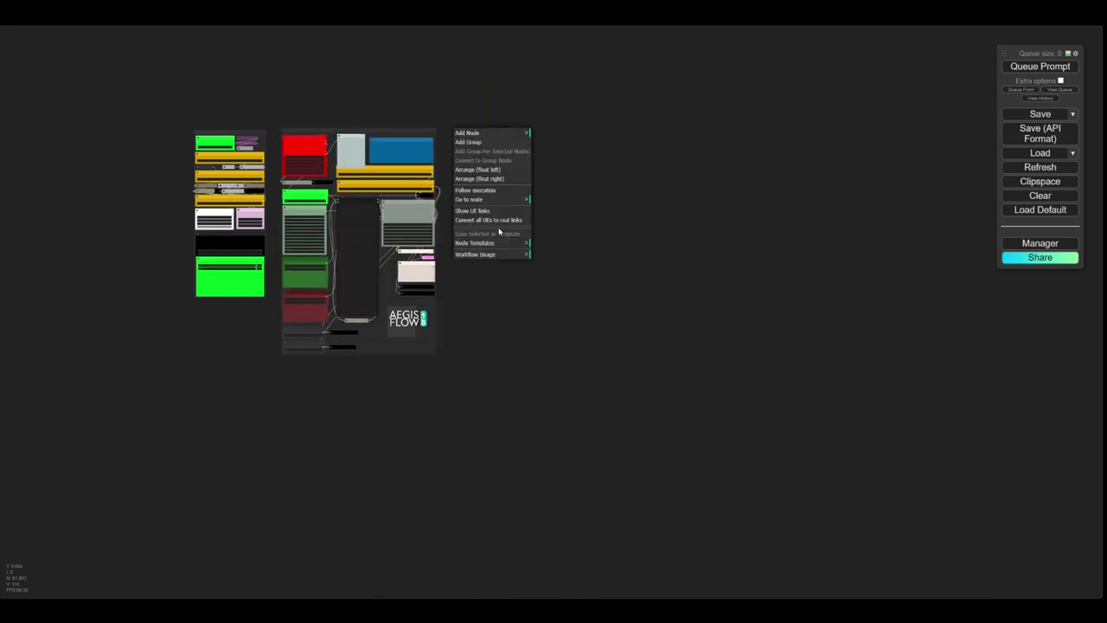
left_click(493, 200)
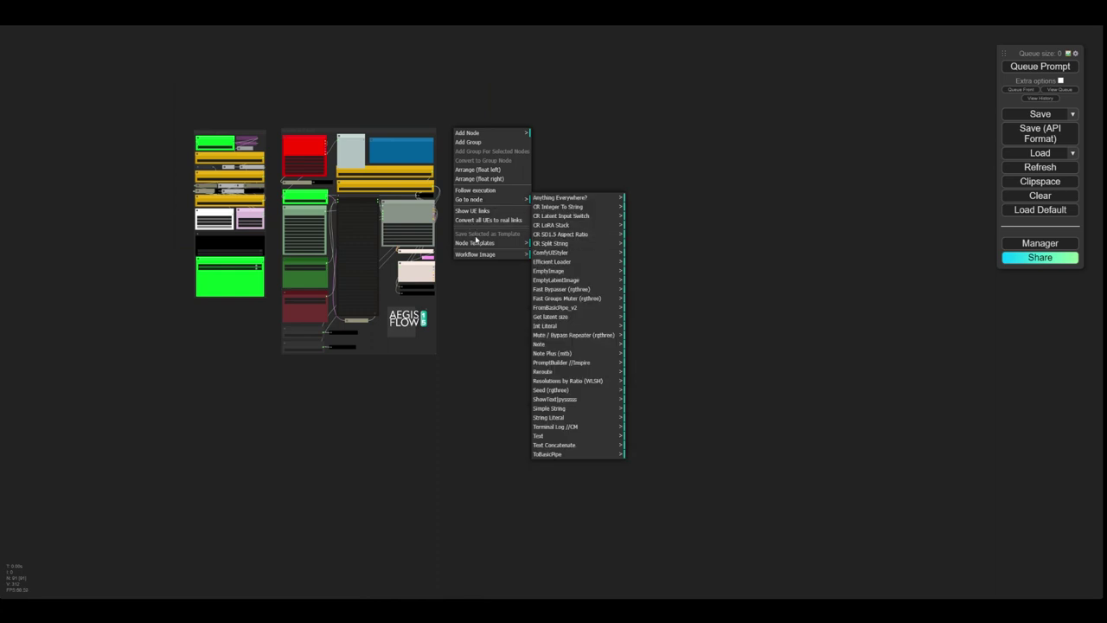
left_click(476, 242)
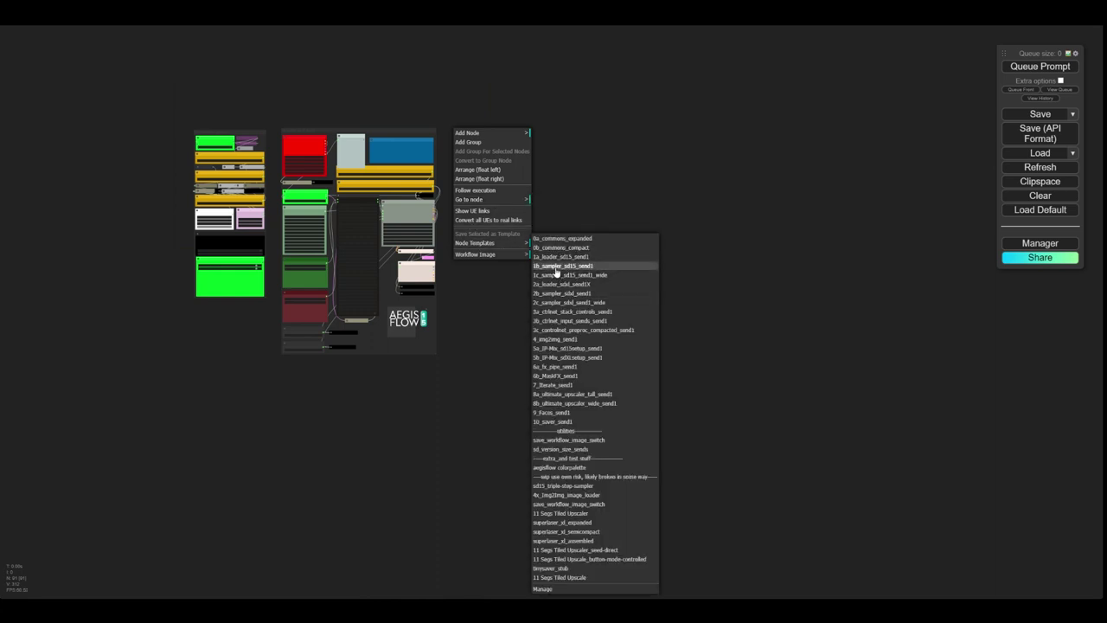
left_click(556, 268)
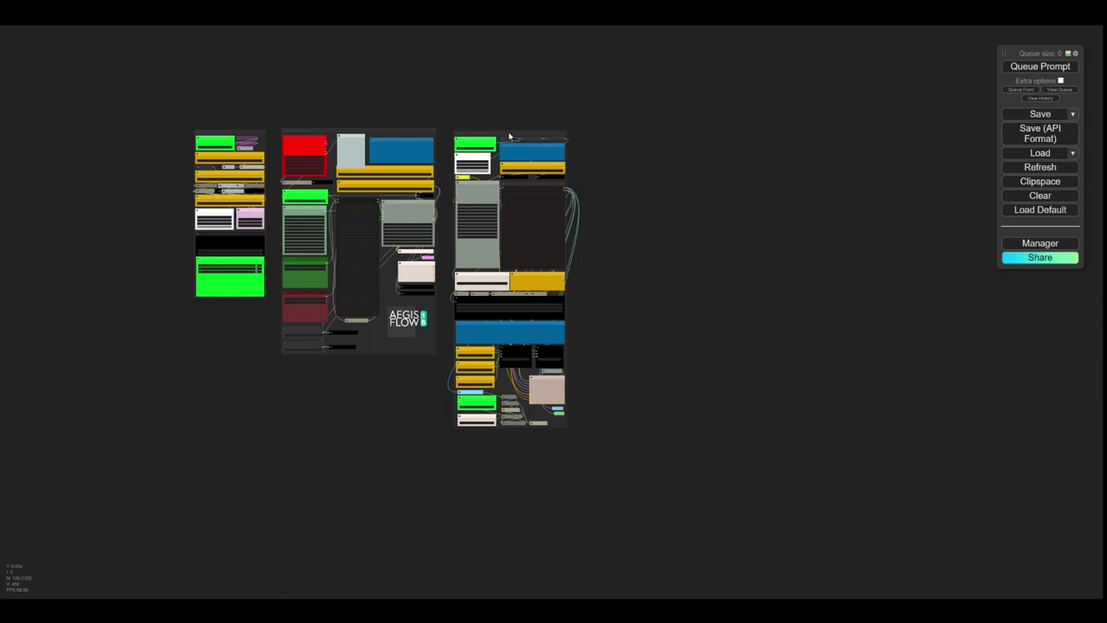
left_click_drag(509, 136, 506, 134)
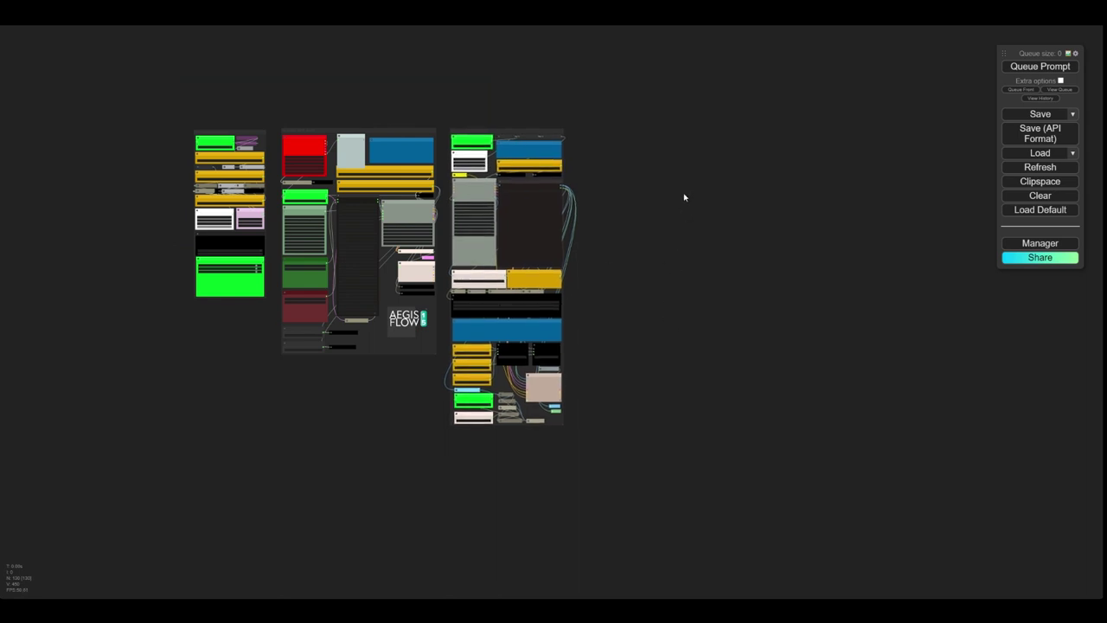
Step: Queue the prompt for the assembled commons, loader and sampler groups
left_click_drag(683, 197, 649, 199)
scroll(537, 248, "up", 4)
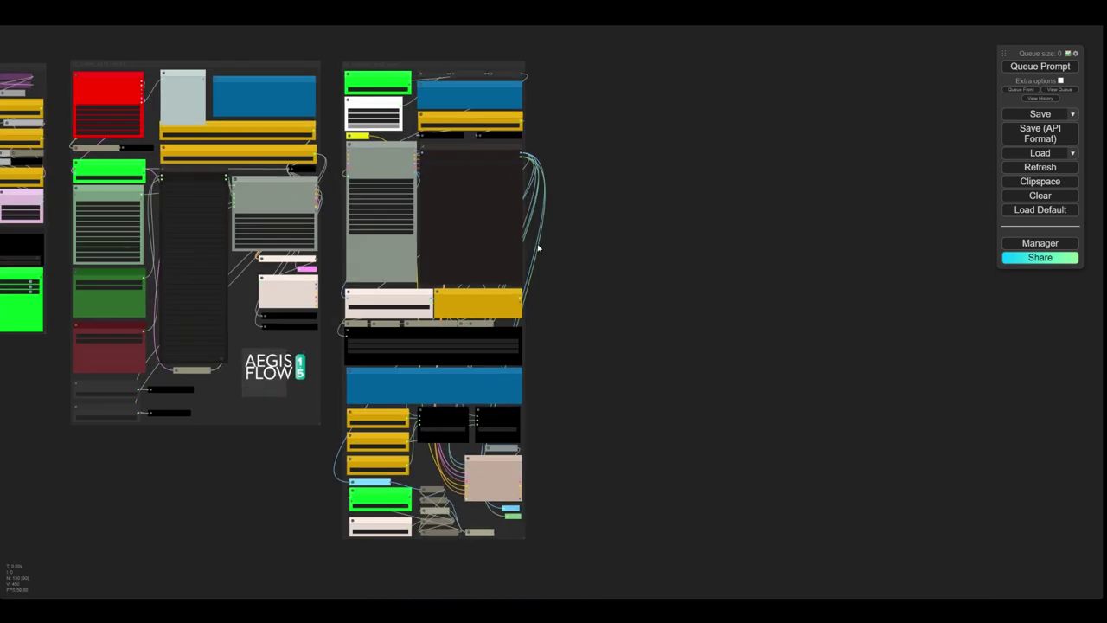
scroll(537, 248, "down", 2)
left_click_drag(566, 250, 642, 256)
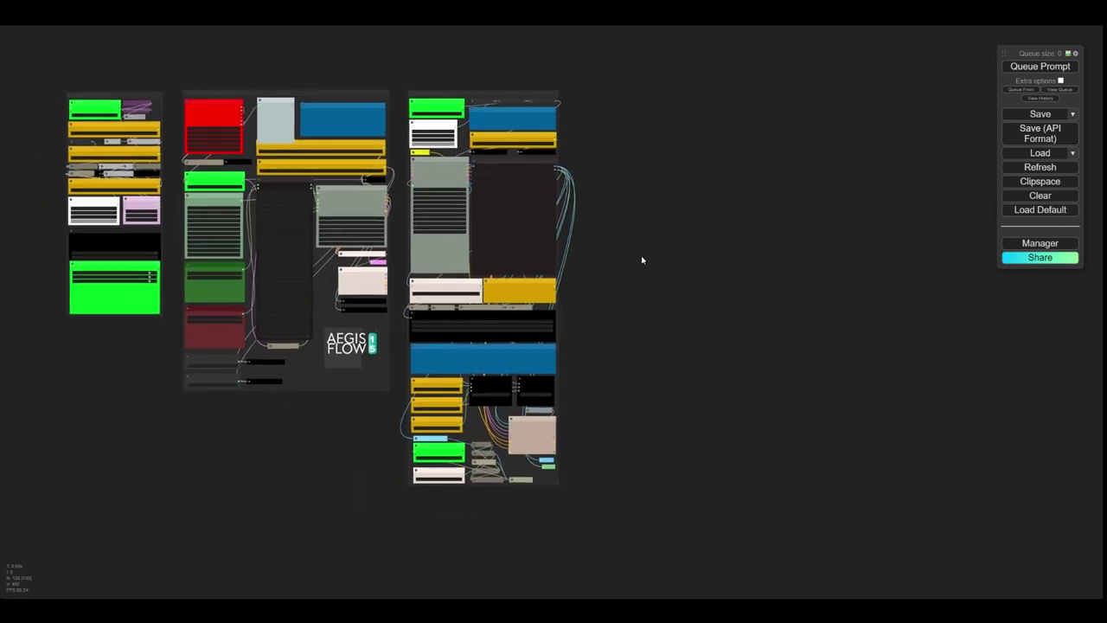
left_click(1046, 68)
Step: Insert the 10_saver_send1 node template beside the sampler group and align it with the sampler's top edge
right_click(582, 94)
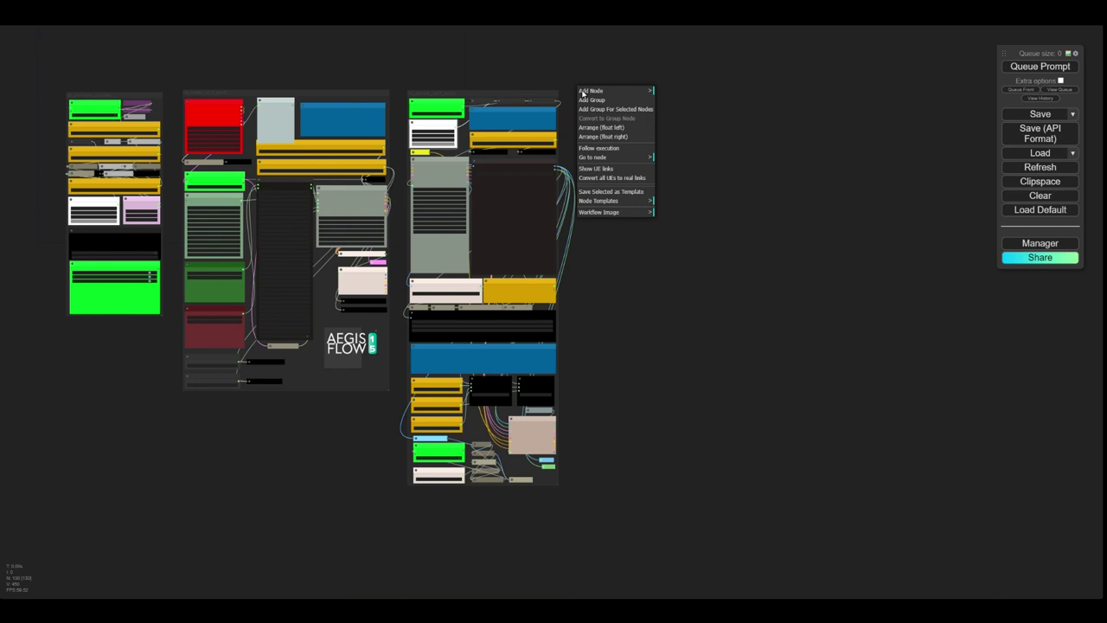
left_click(608, 204)
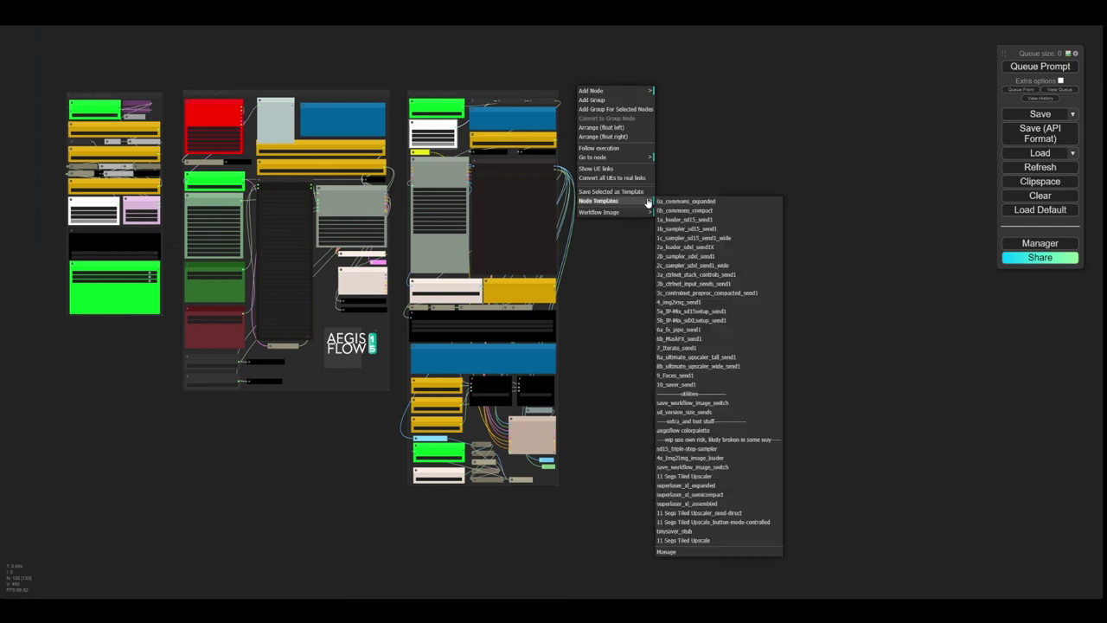
left_click(686, 386)
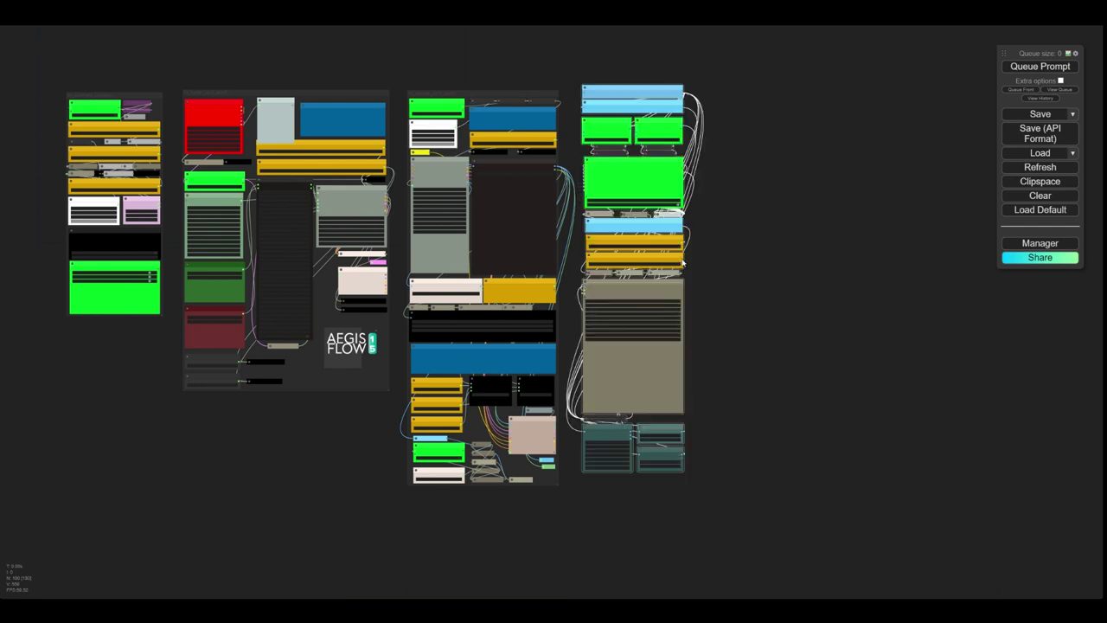
scroll(755, 168, "up", 3)
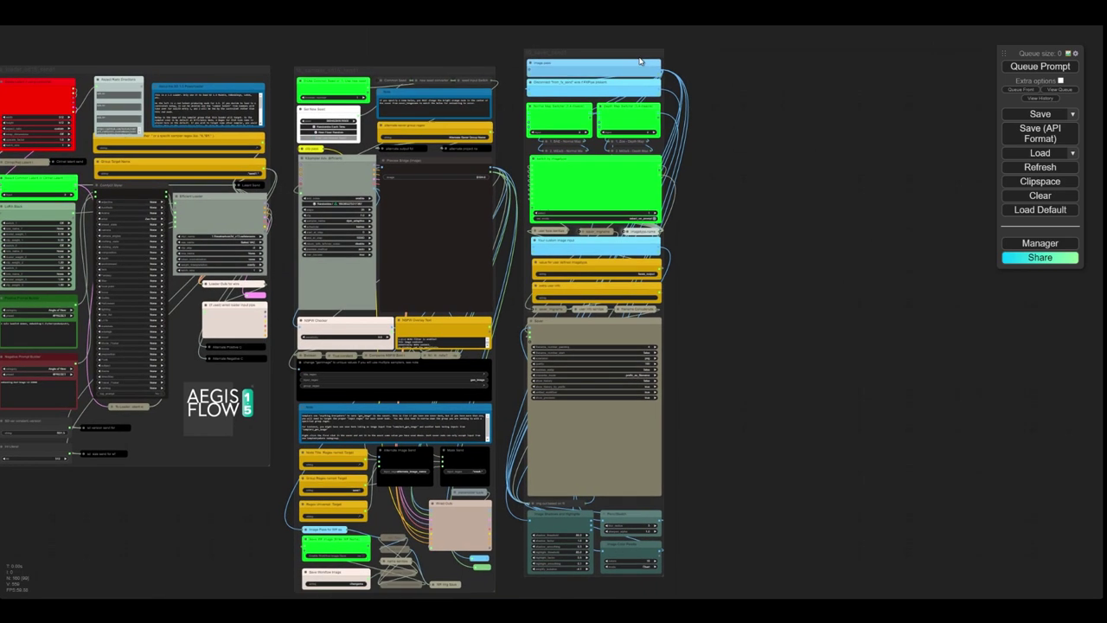
left_click_drag(640, 60, 645, 73)
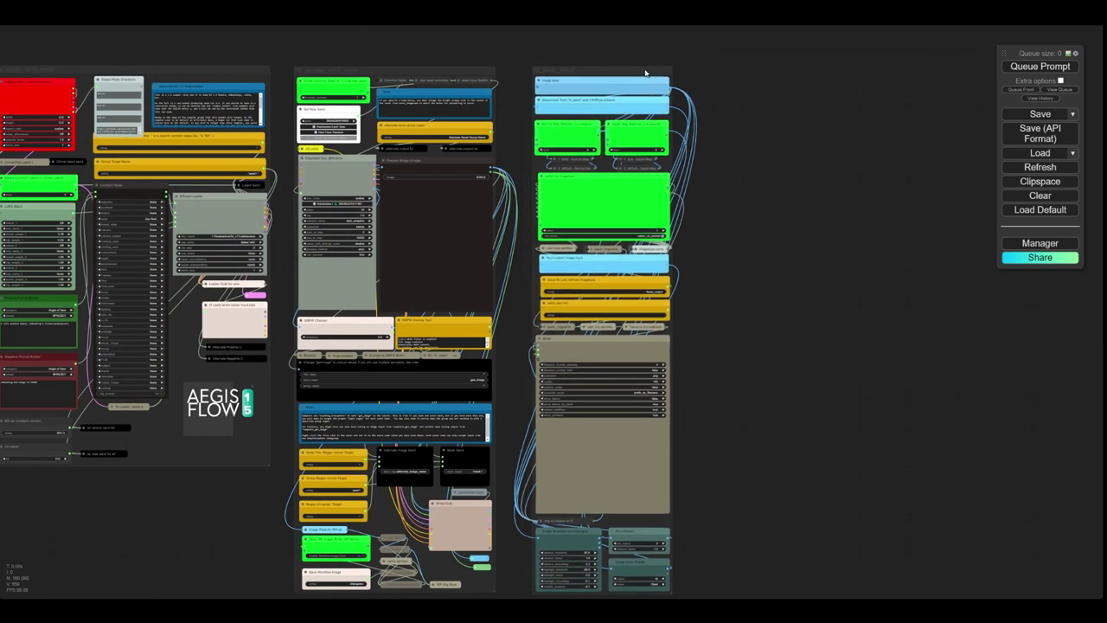
Step: Examine the saver group's image pass, map switchers, image type switch and Saver nodes
scroll(722, 197, "up", 3)
scroll(723, 197, "up", 1)
left_click_drag(753, 159, 811, 235)
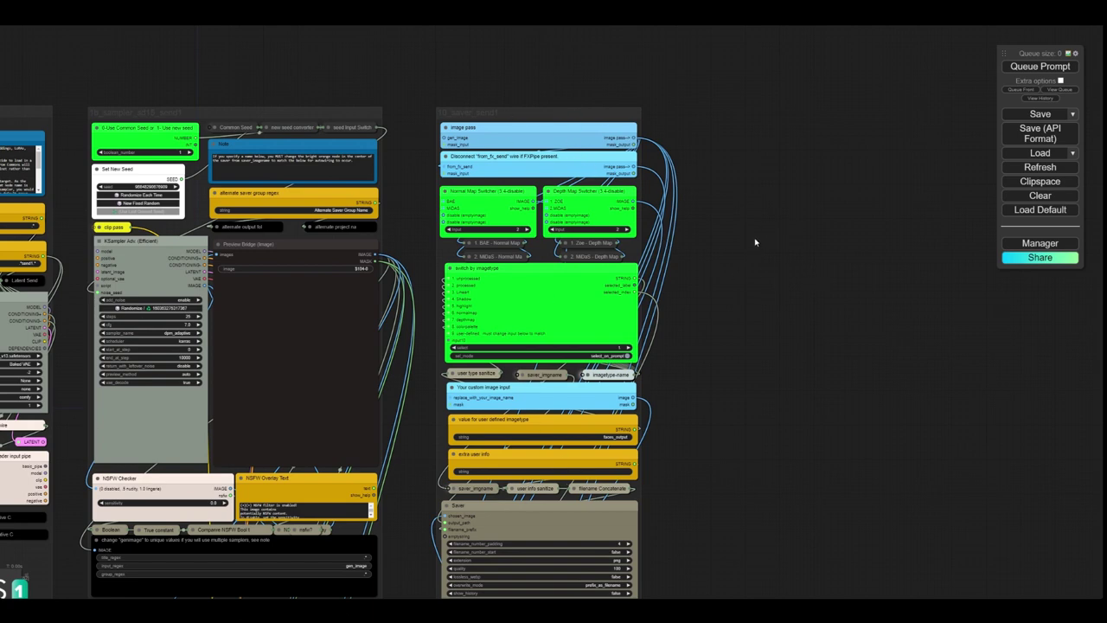
left_click_drag(754, 243, 702, 238)
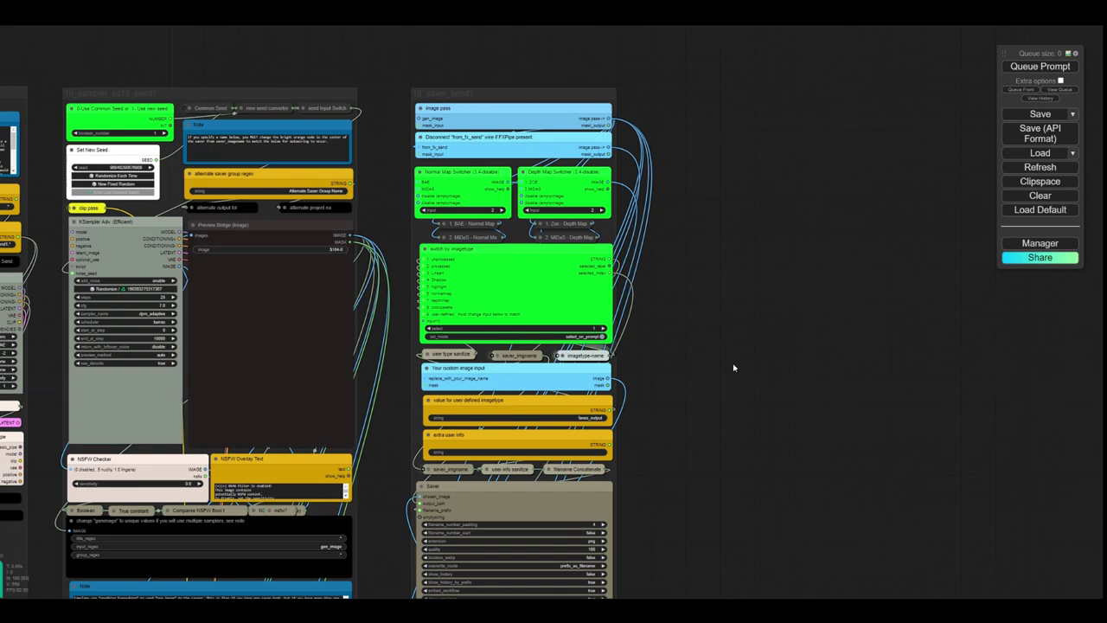
scroll(715, 467, "down", 6)
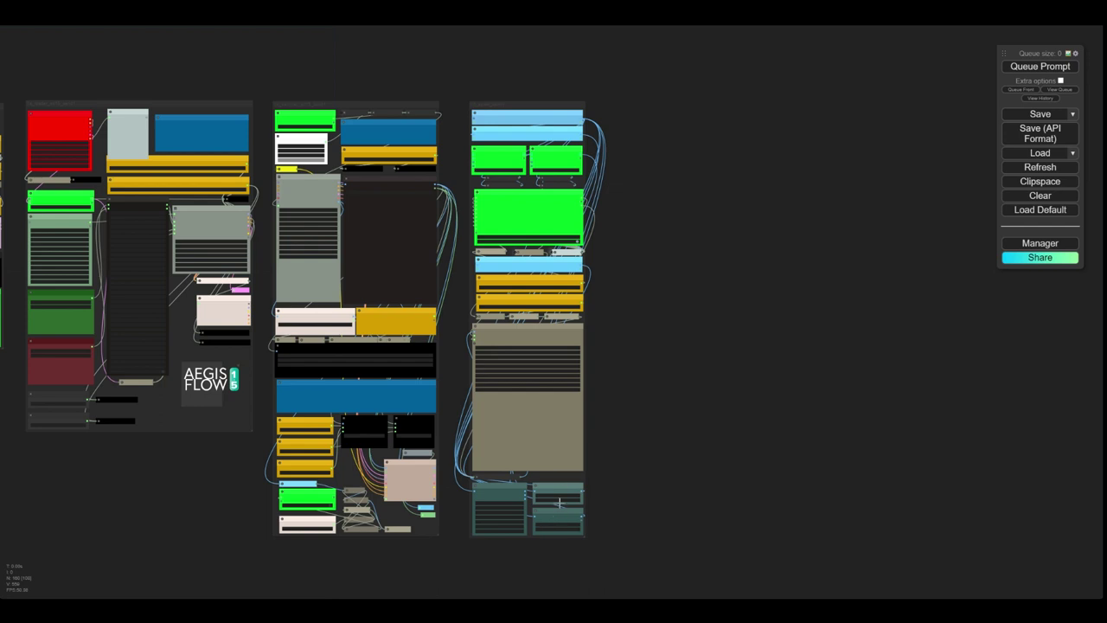
left_click_drag(695, 175, 670, 182)
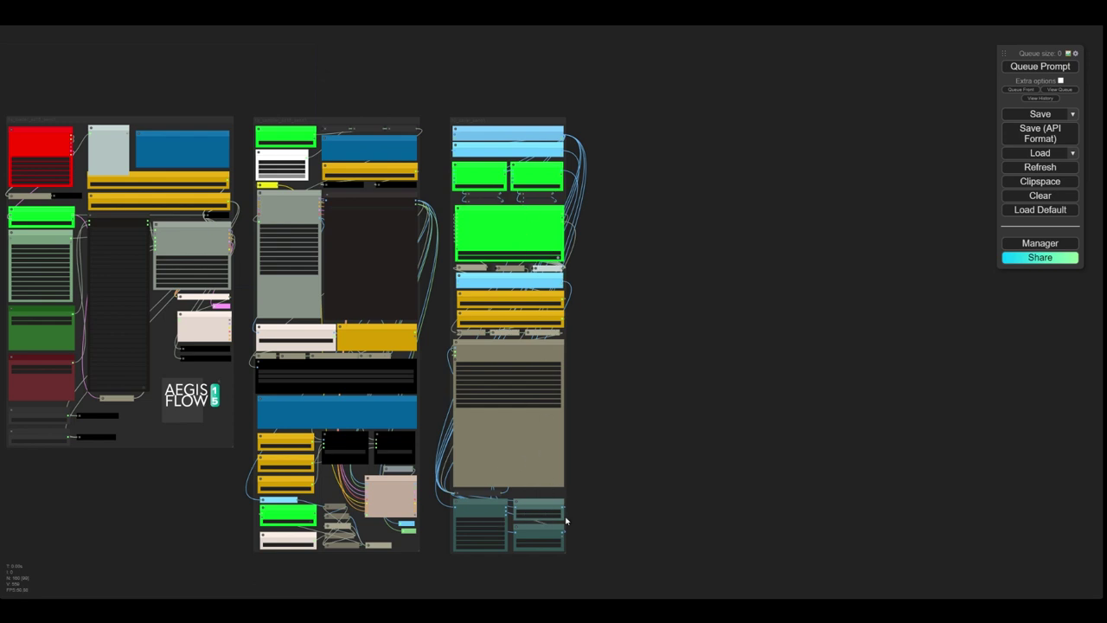
Step: Insert a second 10_saver_send1 node template beside the first saver group and align their top edges
right_click(608, 126)
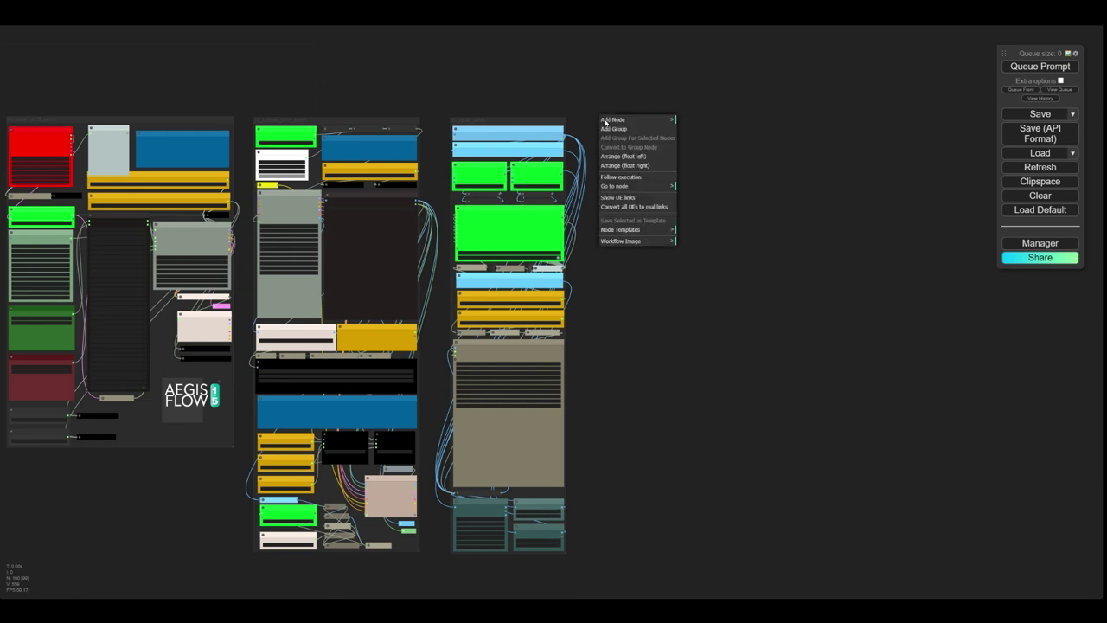
left_click(638, 231)
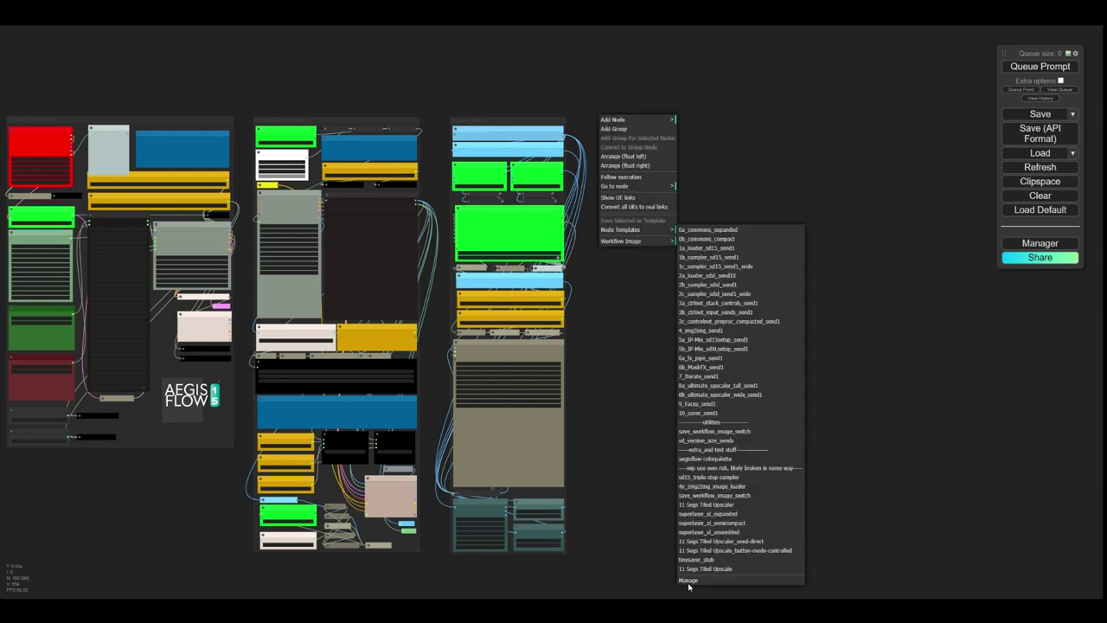
left_click(697, 413)
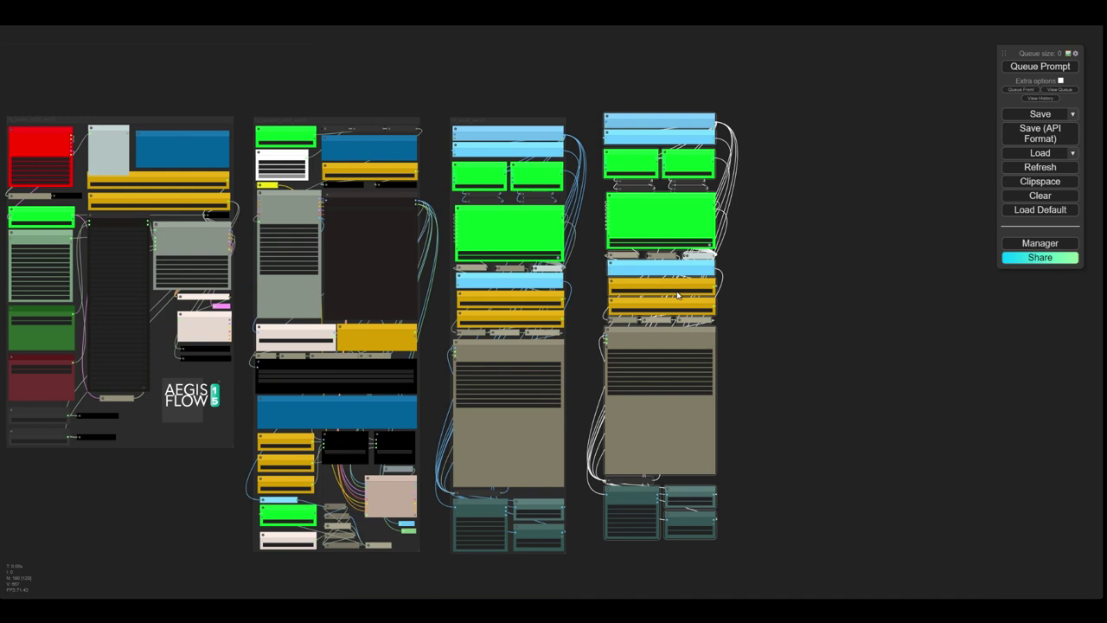
left_click_drag(654, 112, 650, 123)
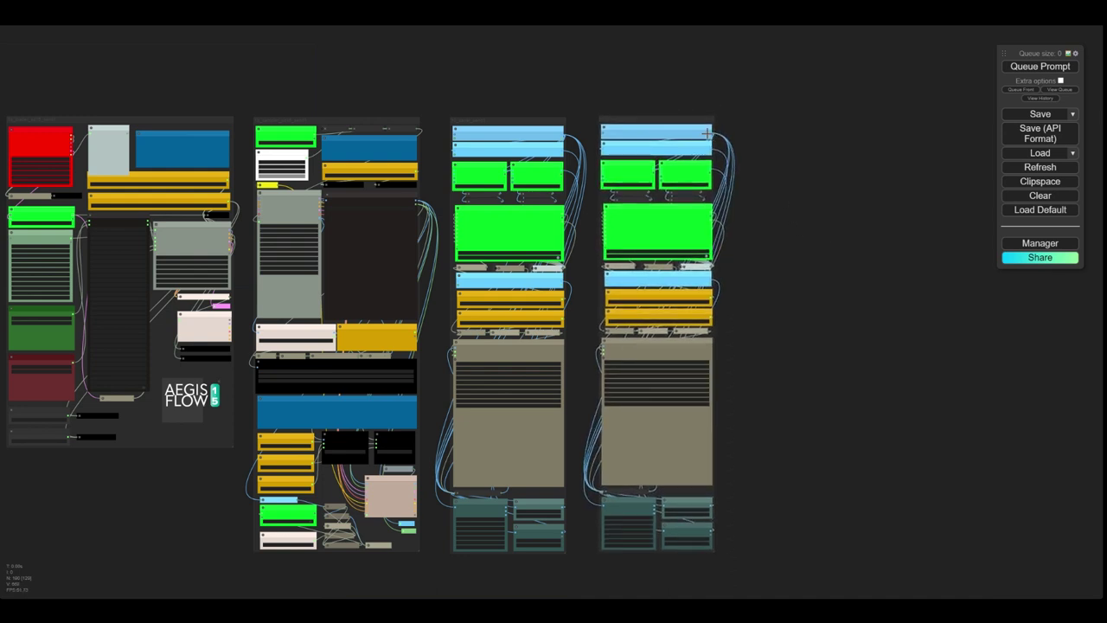
Step: Remove the second saver group together with its nodes
right_click(692, 124)
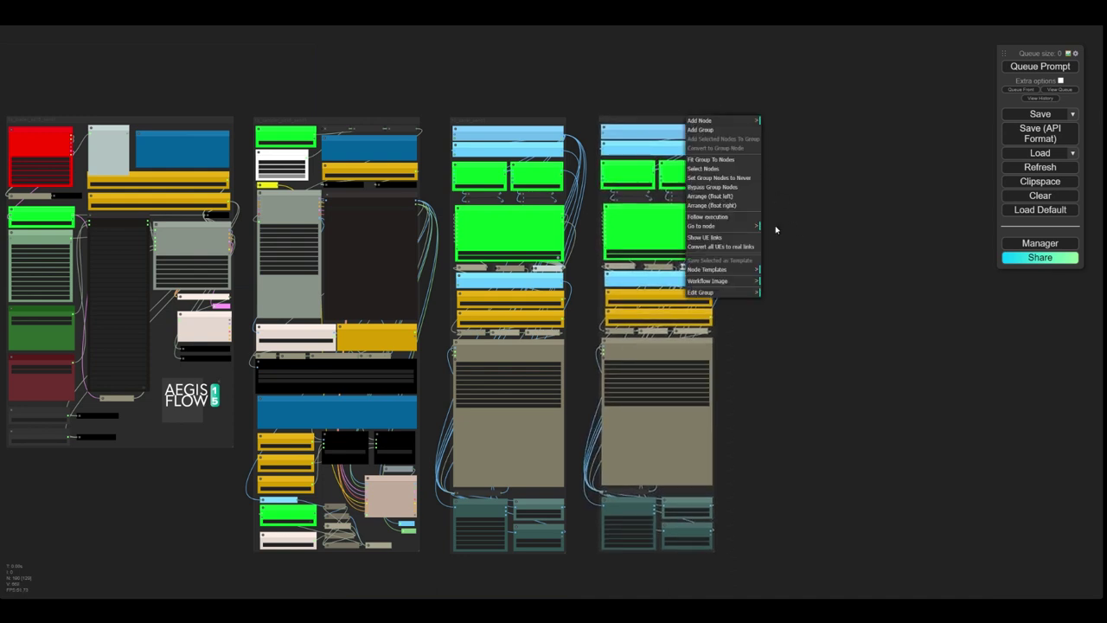
left_click(722, 294)
left_click(785, 342)
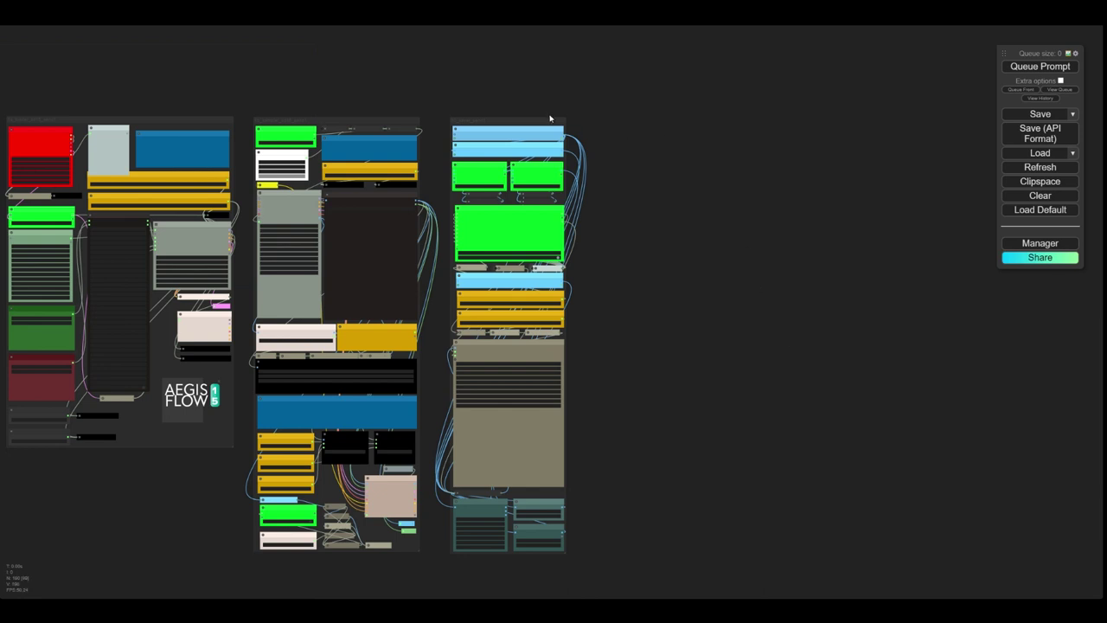
Step: Nudge the FXPipe notice node in the 10_saver_send1 group slightly down and disconnect the wire from its from_fx_send input
scroll(517, 201, "up", 6)
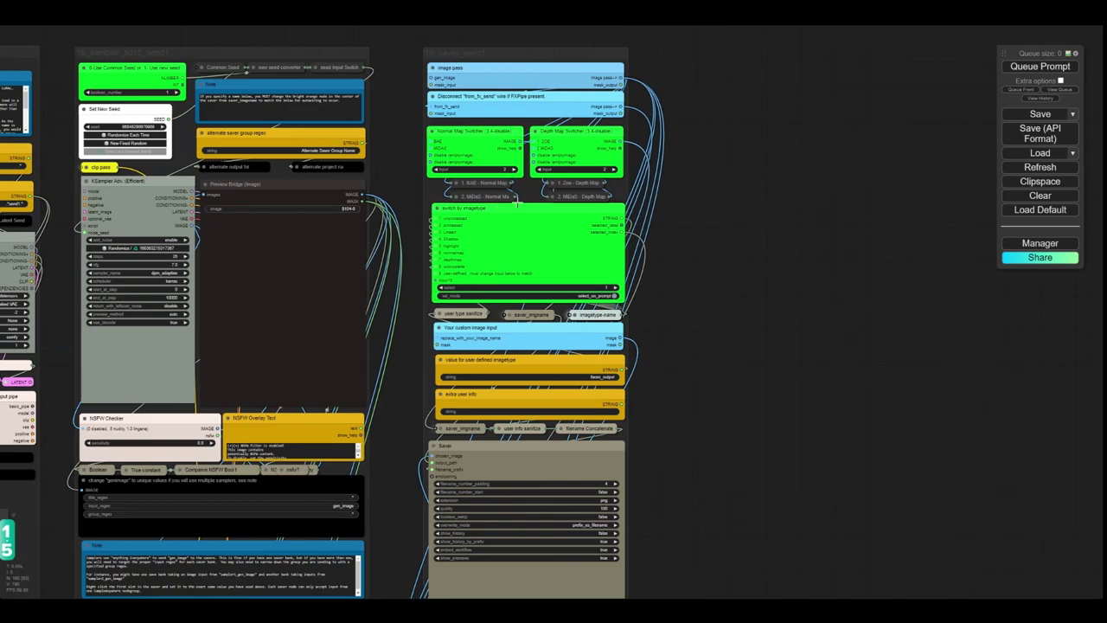
scroll(517, 201, "up", 4)
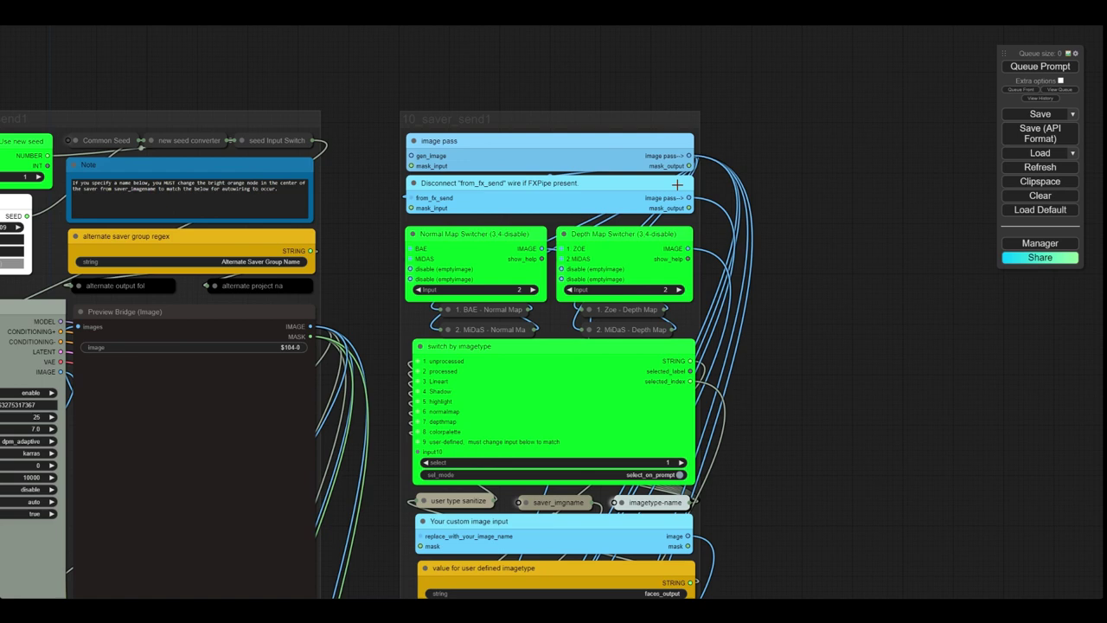
left_click_drag(678, 184, 680, 187)
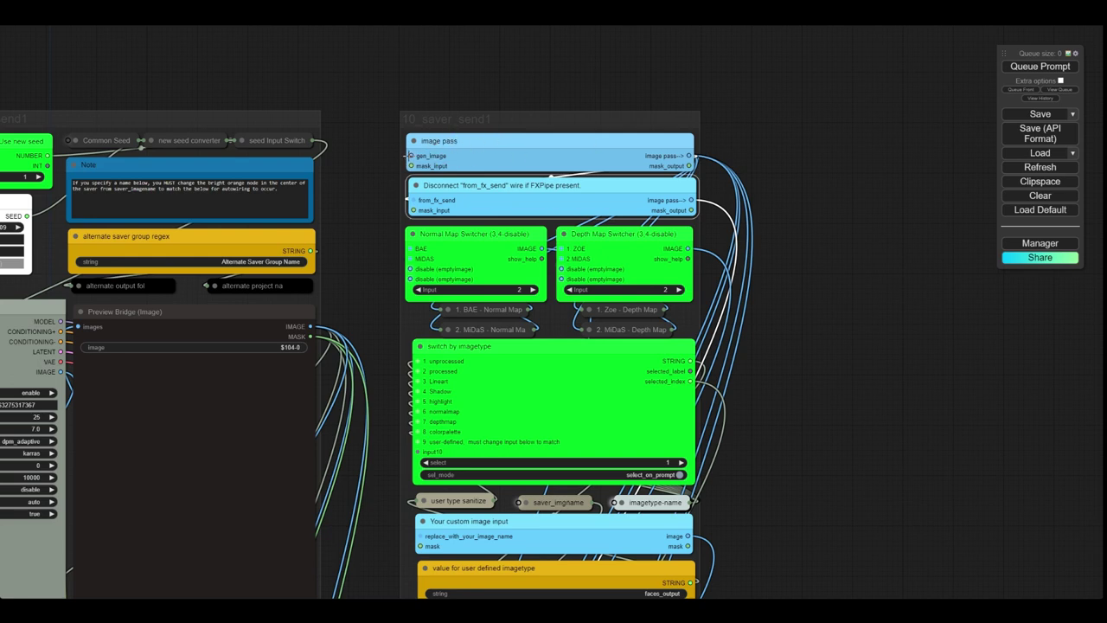
scroll(398, 258, "down", 5)
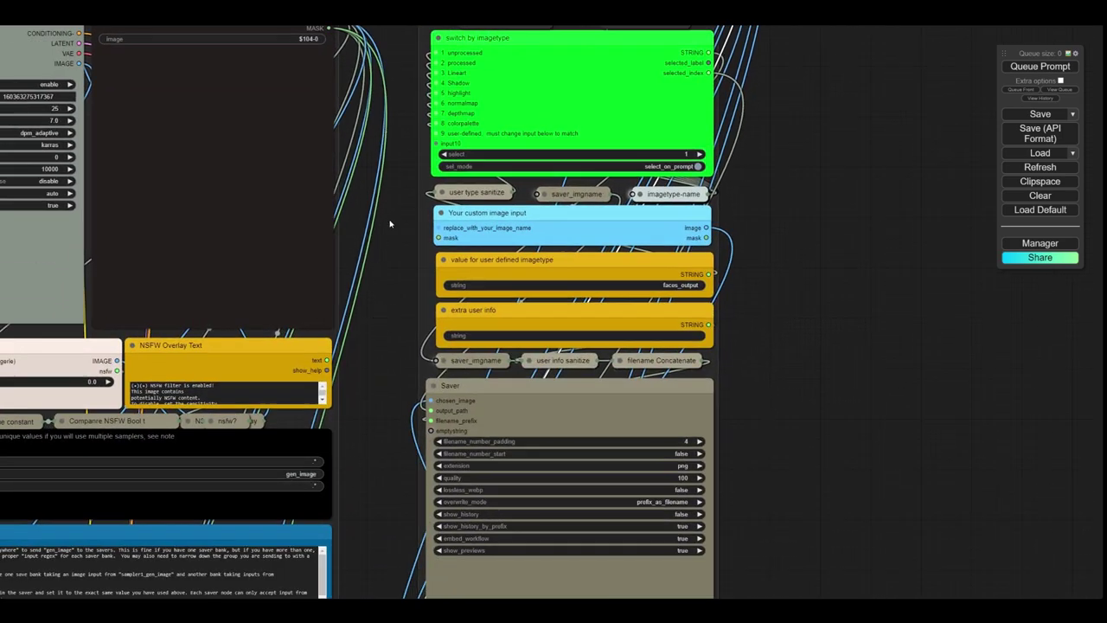
left_click_drag(390, 223, 395, 467)
left_click_drag(383, 156, 374, 236)
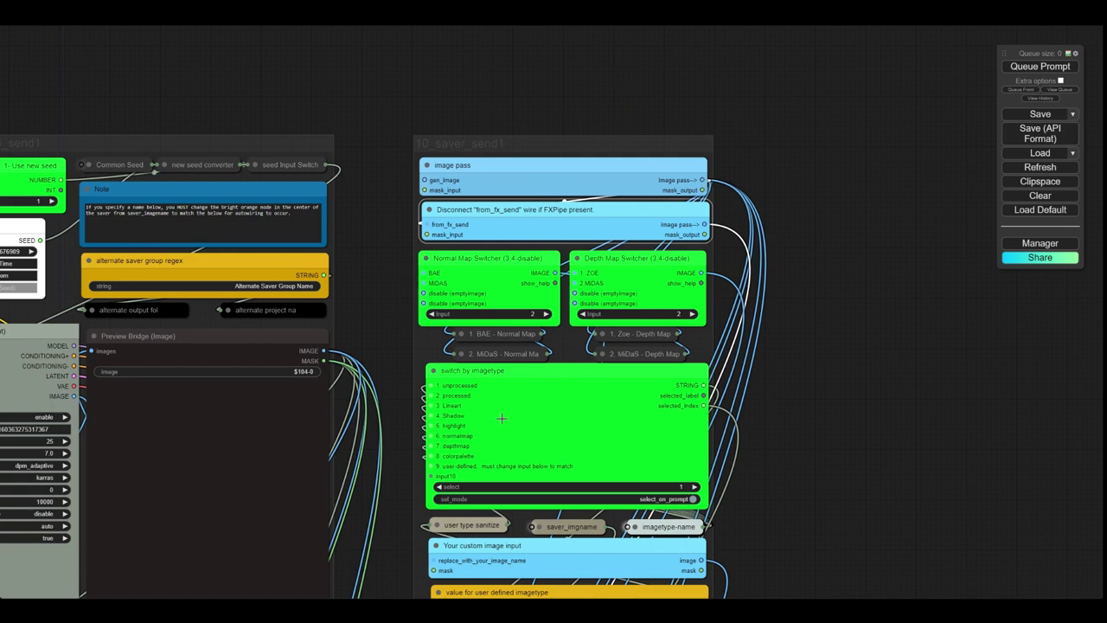
left_click_drag(812, 500, 798, 438)
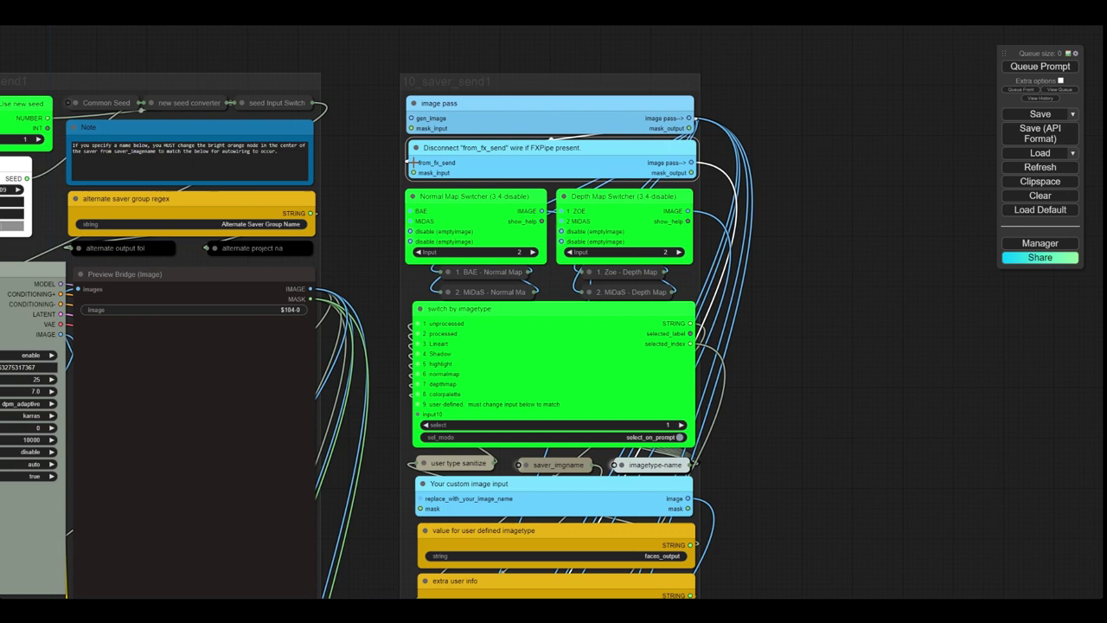
left_click_drag(414, 161, 382, 139)
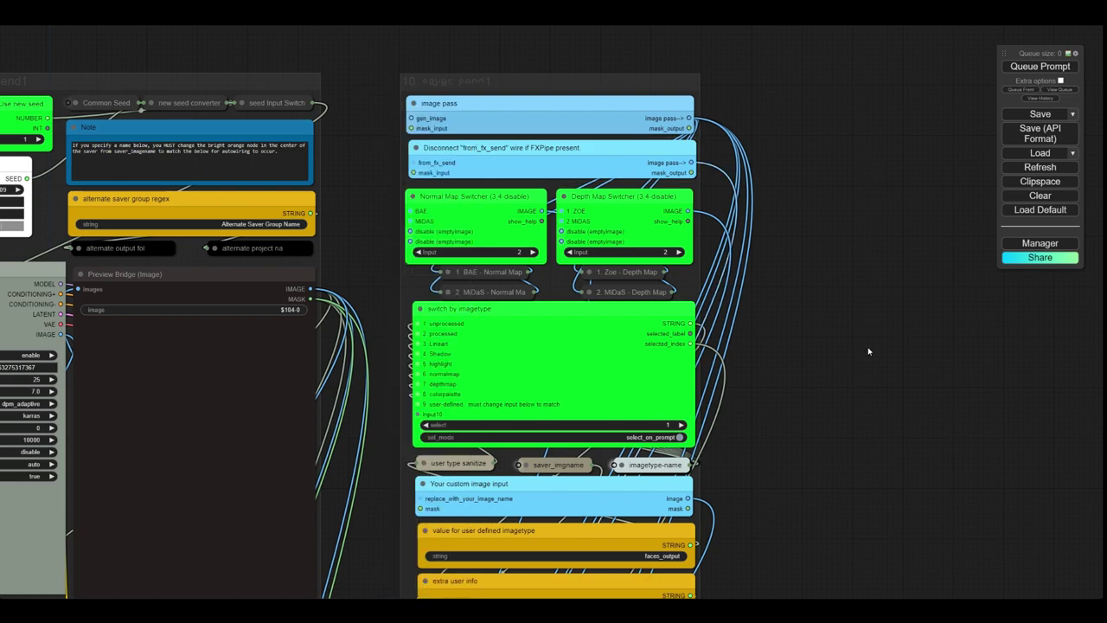
Step: Insert the 6a_fx_pipe_send1 node template beside the 10_saver_send1 group
scroll(778, 268, "down", 5)
left_click_drag(798, 272, 618, 205)
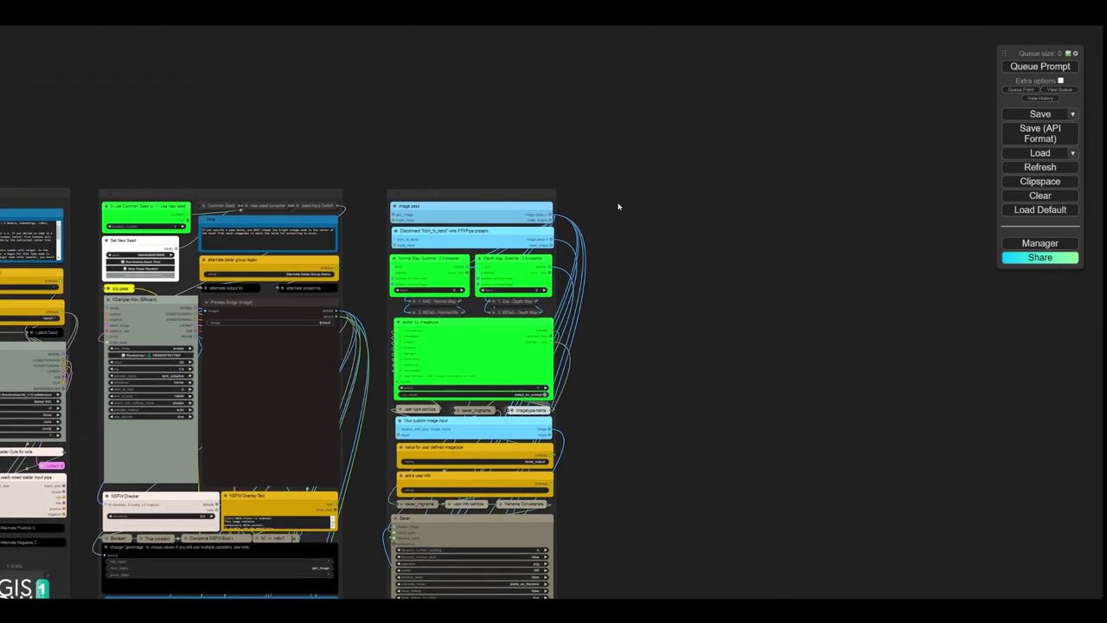
right_click(611, 186)
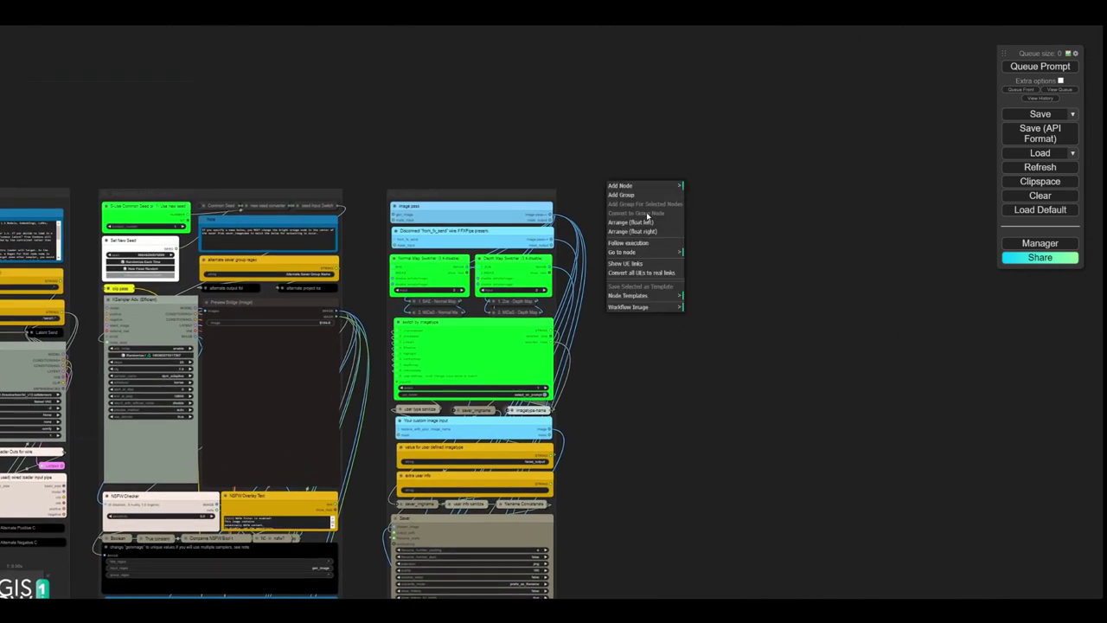
left_click(650, 298)
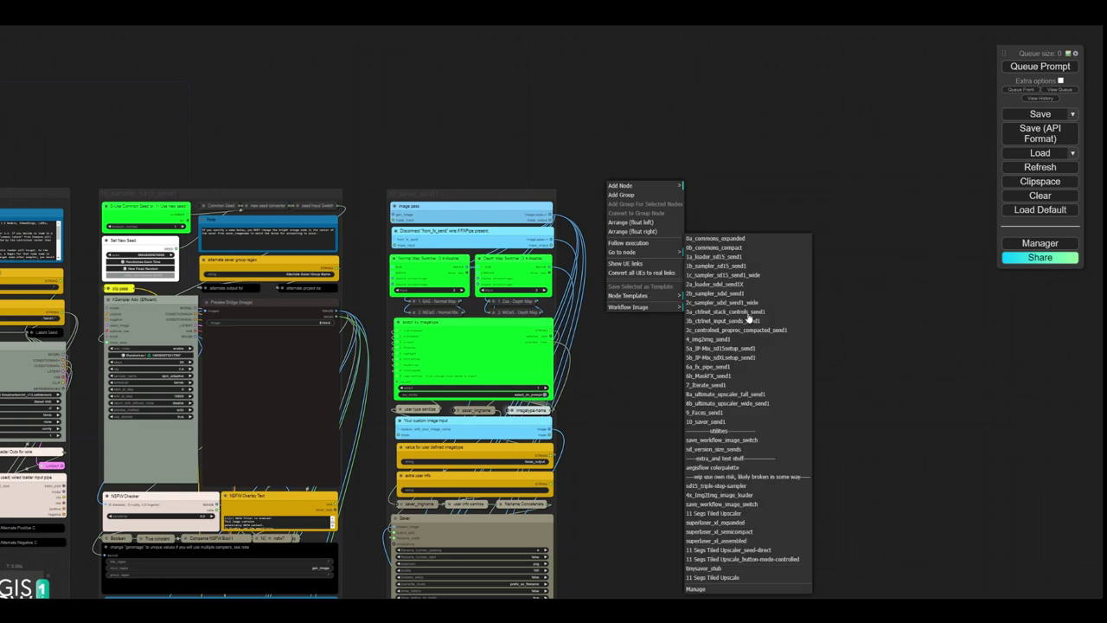
left_click(717, 370)
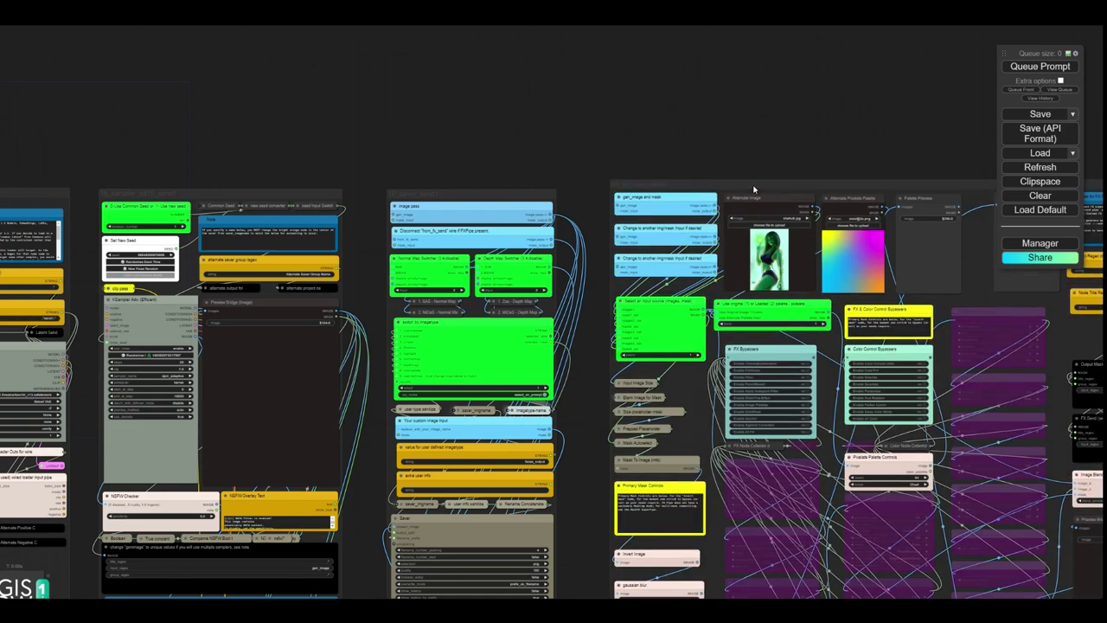
Step: Show the UE links across the whole workflow
scroll(431, 231, "up", 10)
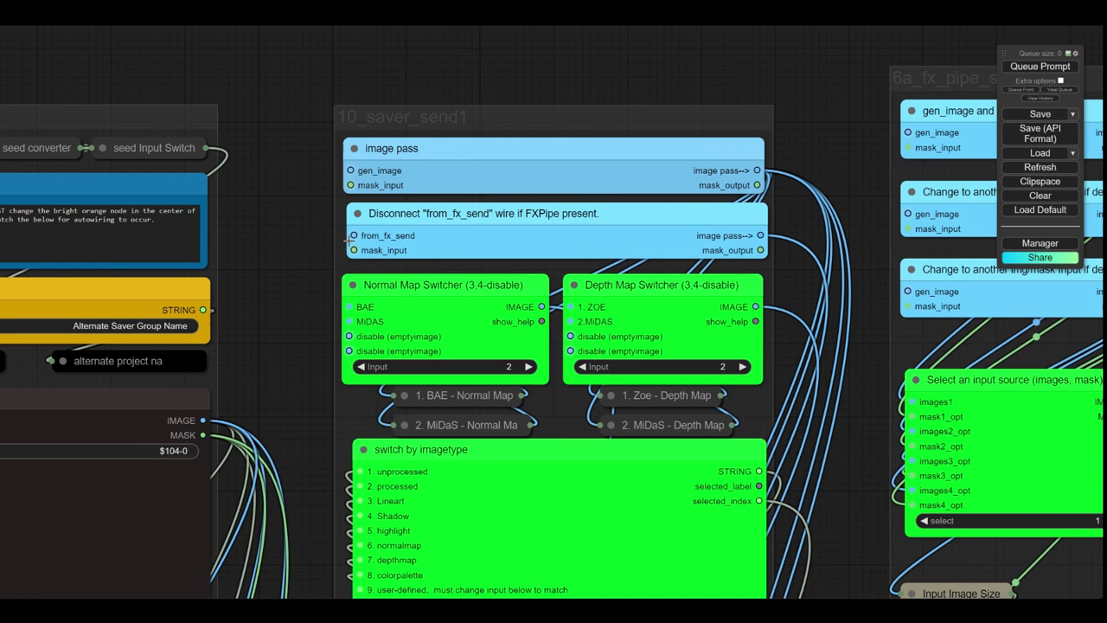
scroll(354, 235, "down", 10)
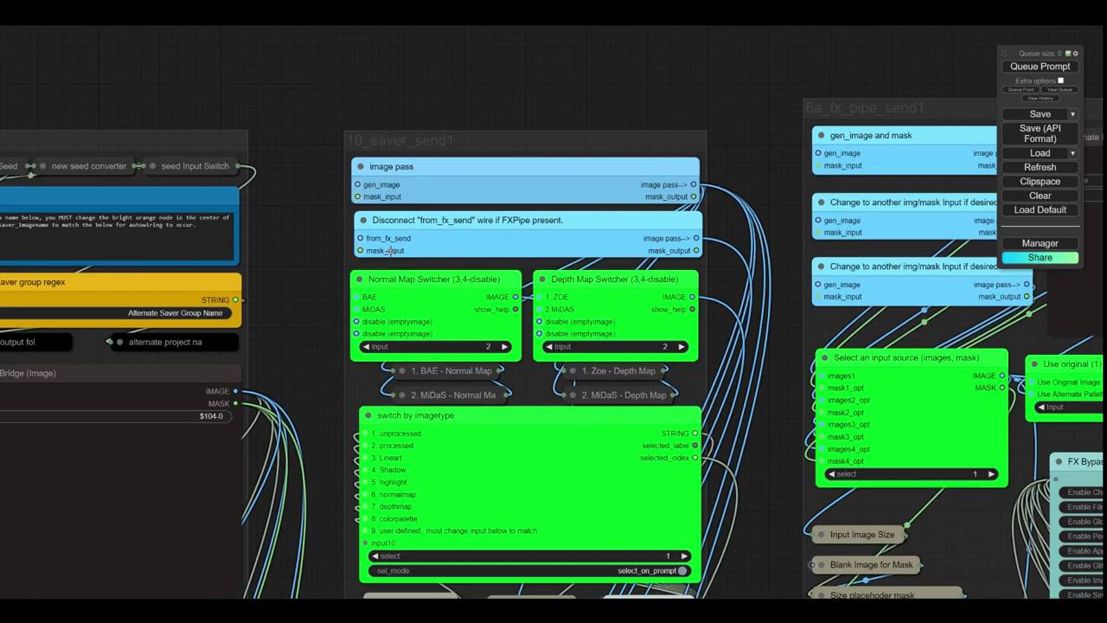
left_click_drag(514, 144, 525, 128)
right_click(525, 128)
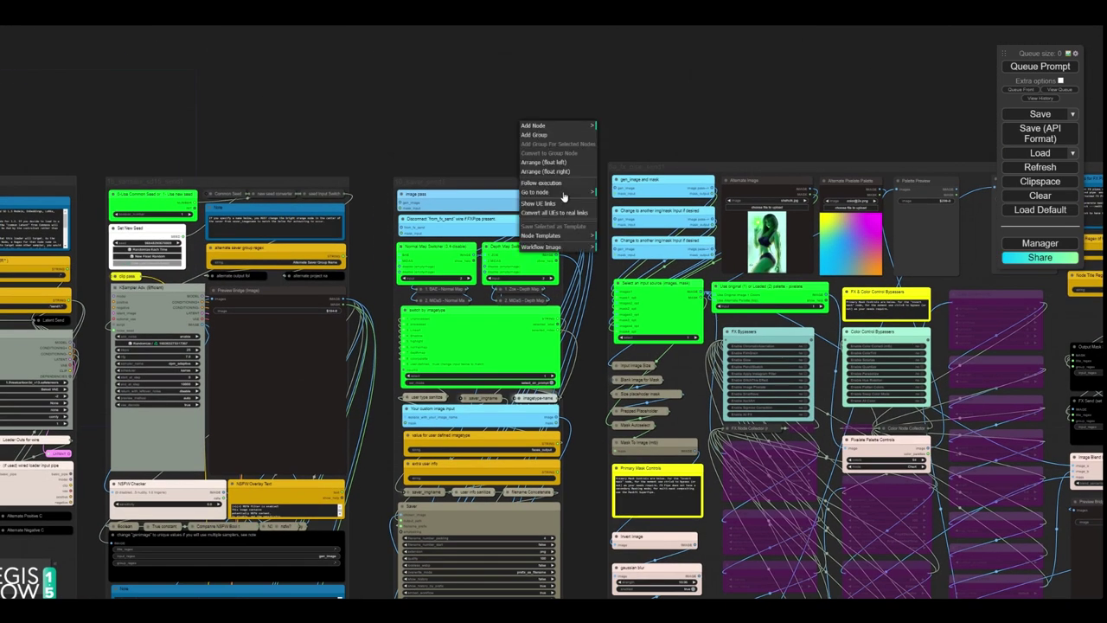
left_click(562, 212)
left_click_drag(684, 170, 685, 185)
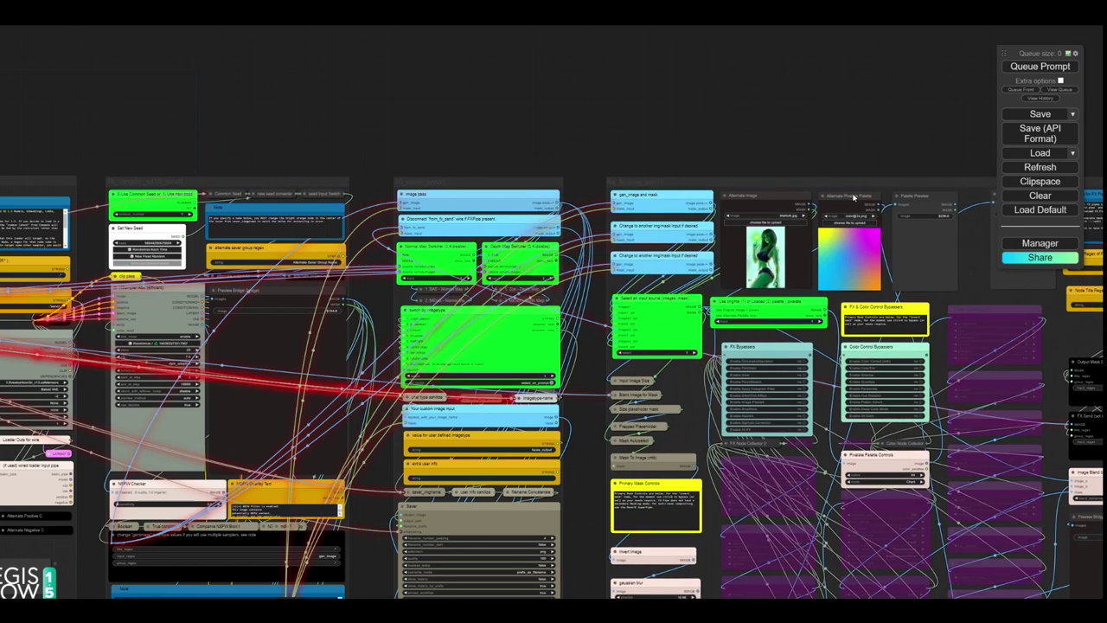
Step: Set the select value of the saver's switch by imagetype node to 2, processed
left_click_drag(1090, 429, 912, 370)
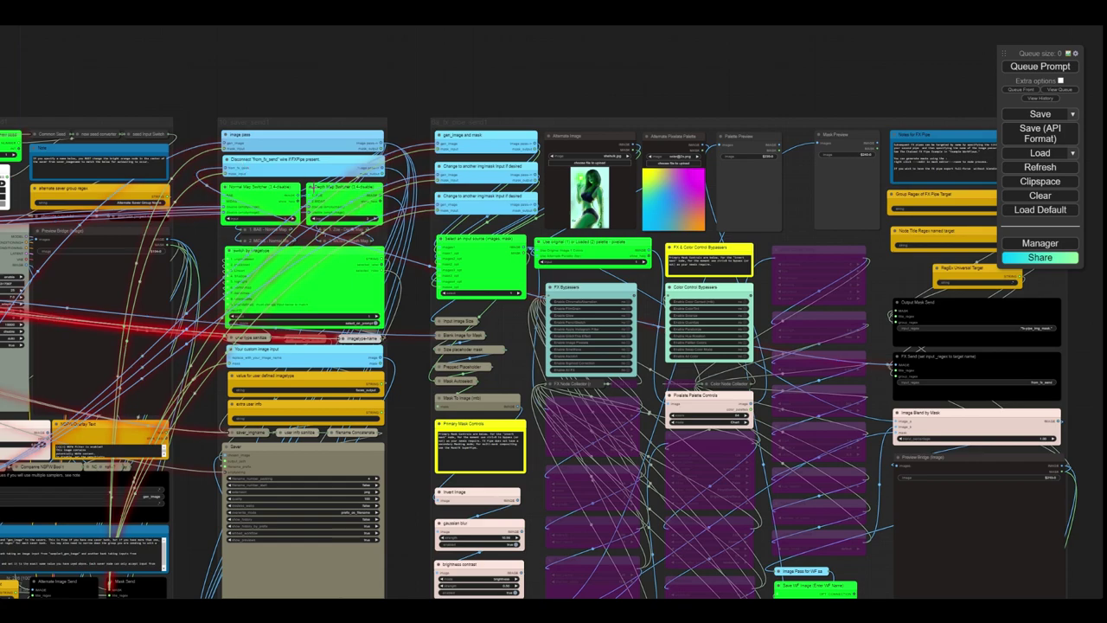
scroll(369, 336, "up", 5)
left_click(381, 298)
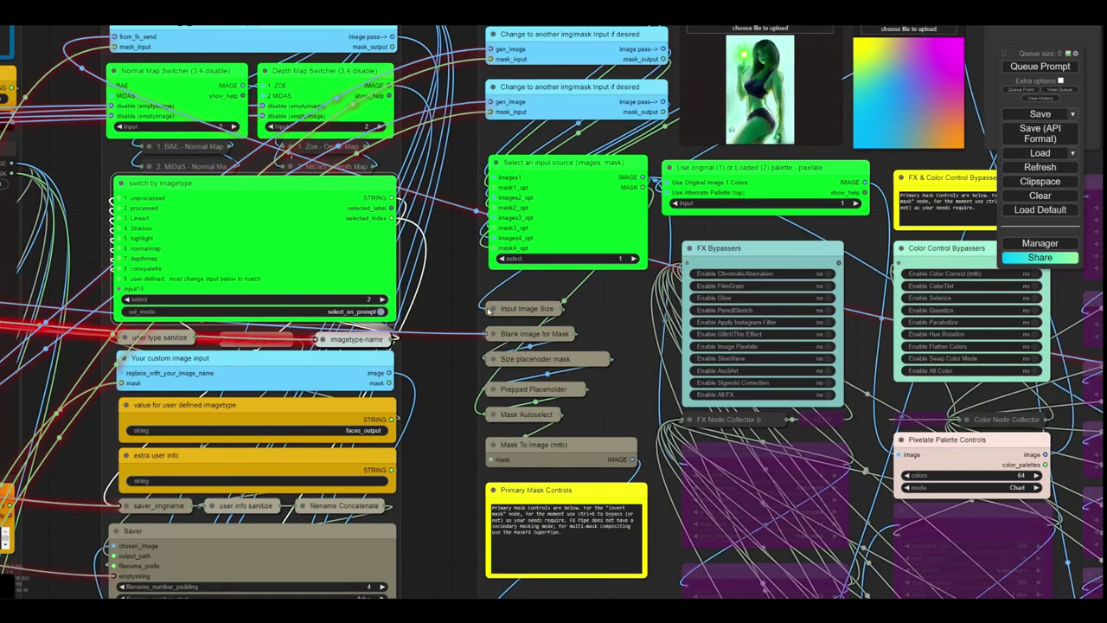
Step: Connect the saver's image pass output to the from_fx_send input of the FXPipe notice node
scroll(843, 422, "down", 2)
scroll(843, 422, "down", 3)
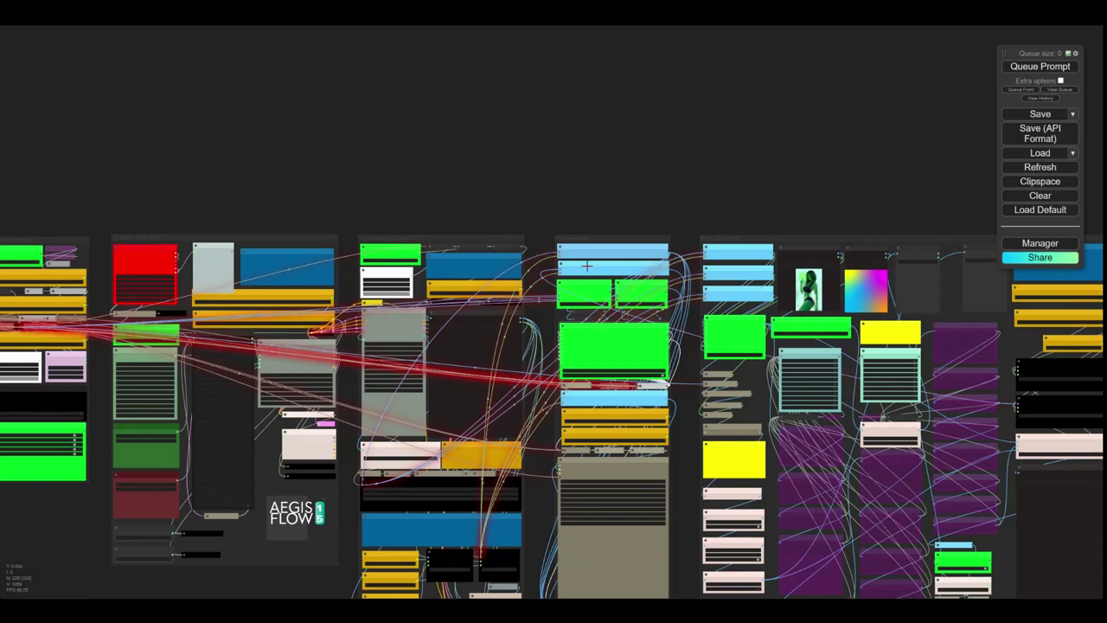
scroll(582, 270, "up", 4)
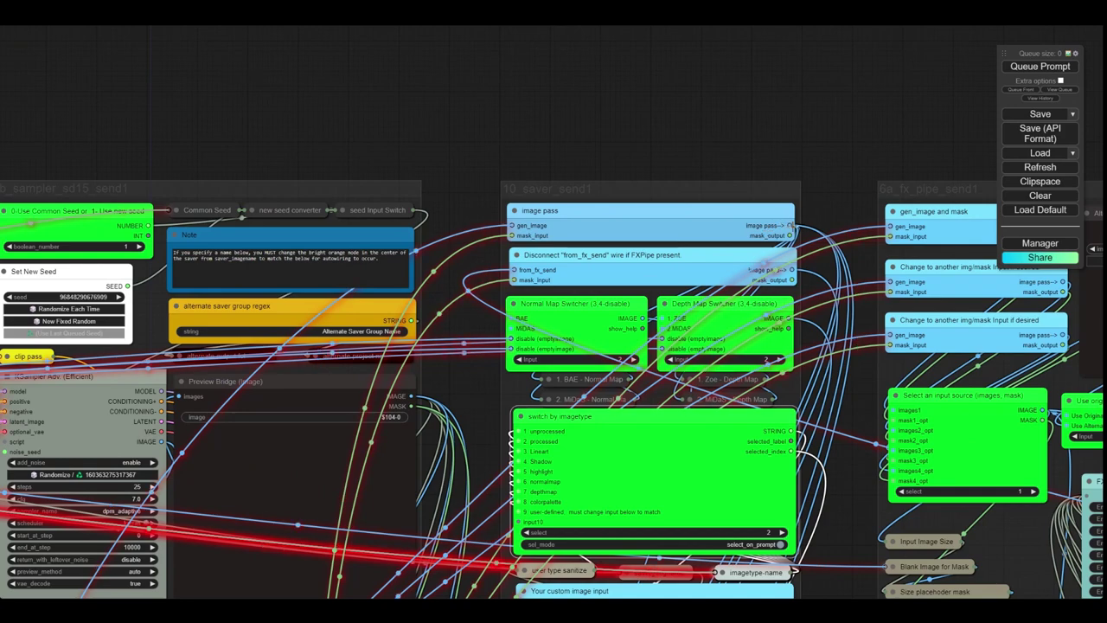
left_click_drag(789, 225, 507, 271)
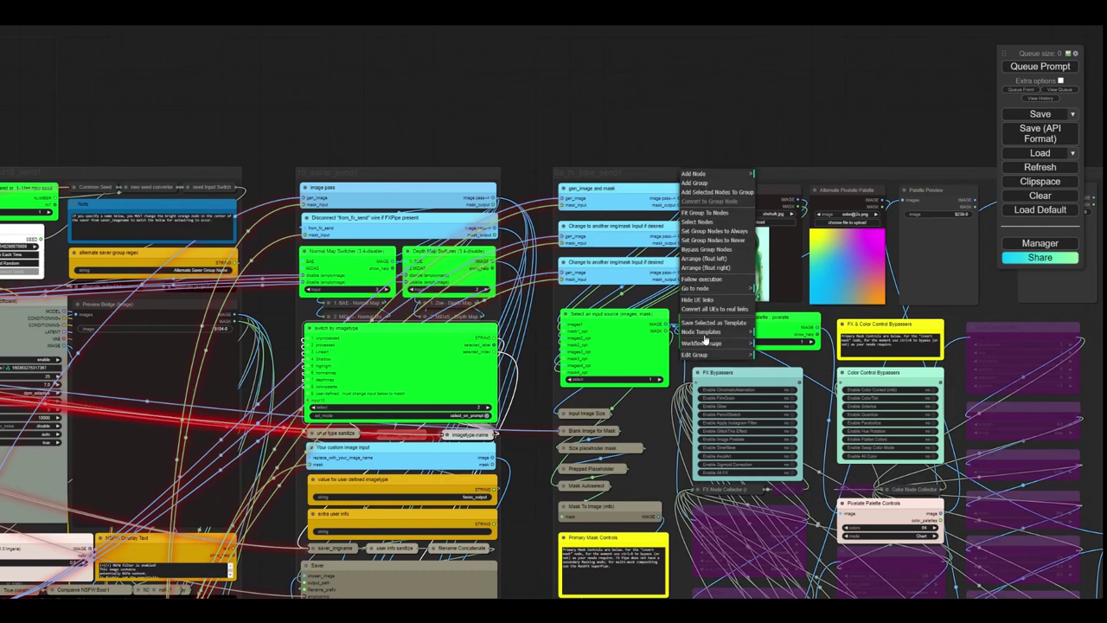
Step: Remove the 6a_fx_pipe_send1 group together with its nodes
left_click(697, 354)
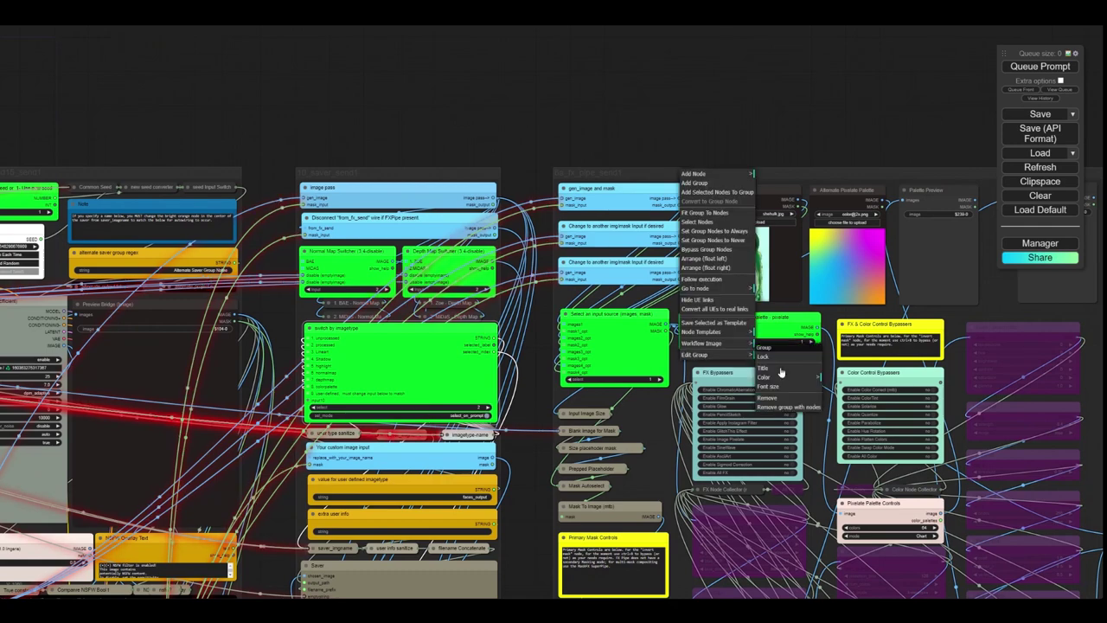
left_click(777, 407)
Step: Examine the saver group's image type switch, custom image input and user-defined image type nodes
scroll(662, 408, "down", 5)
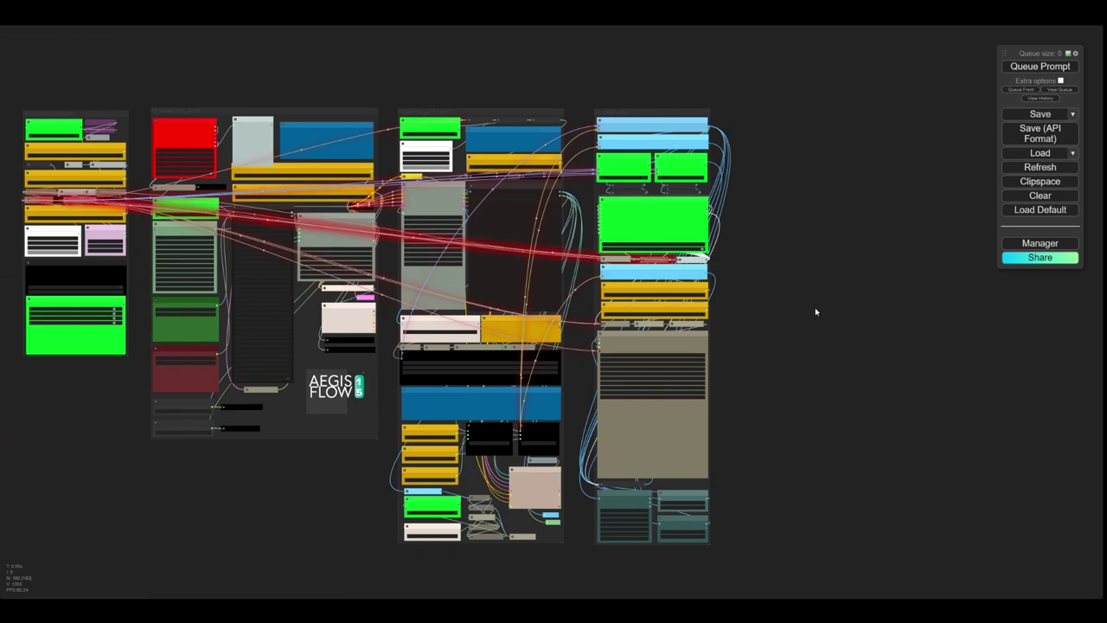
scroll(749, 260, "up", 2)
scroll(749, 259, "up", 5)
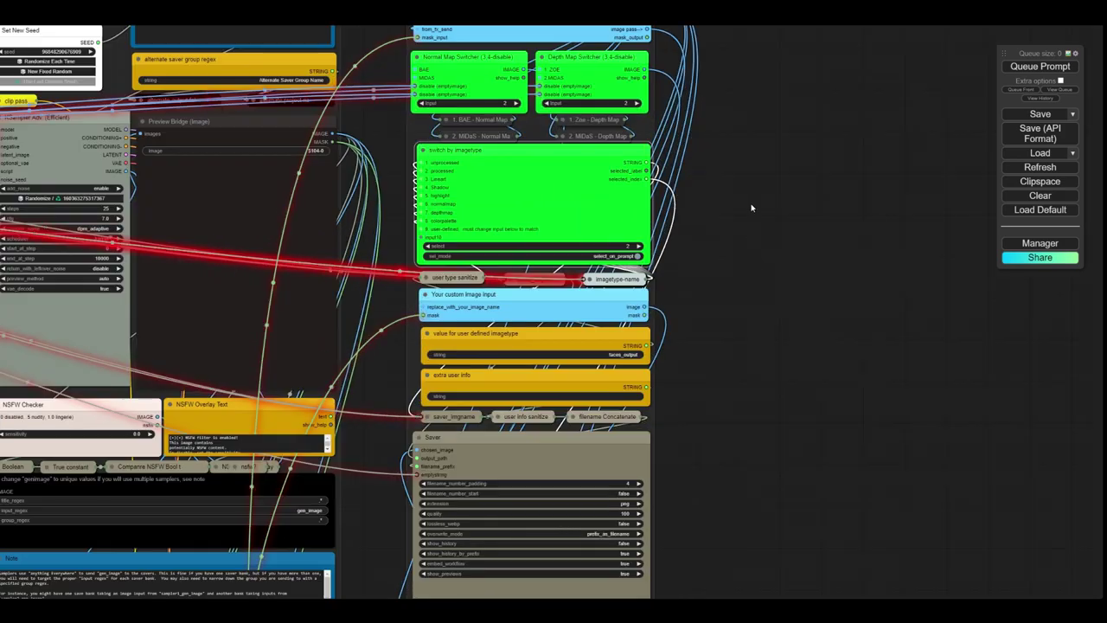
scroll(702, 424, "up", 5)
scroll(715, 425, "down", 2)
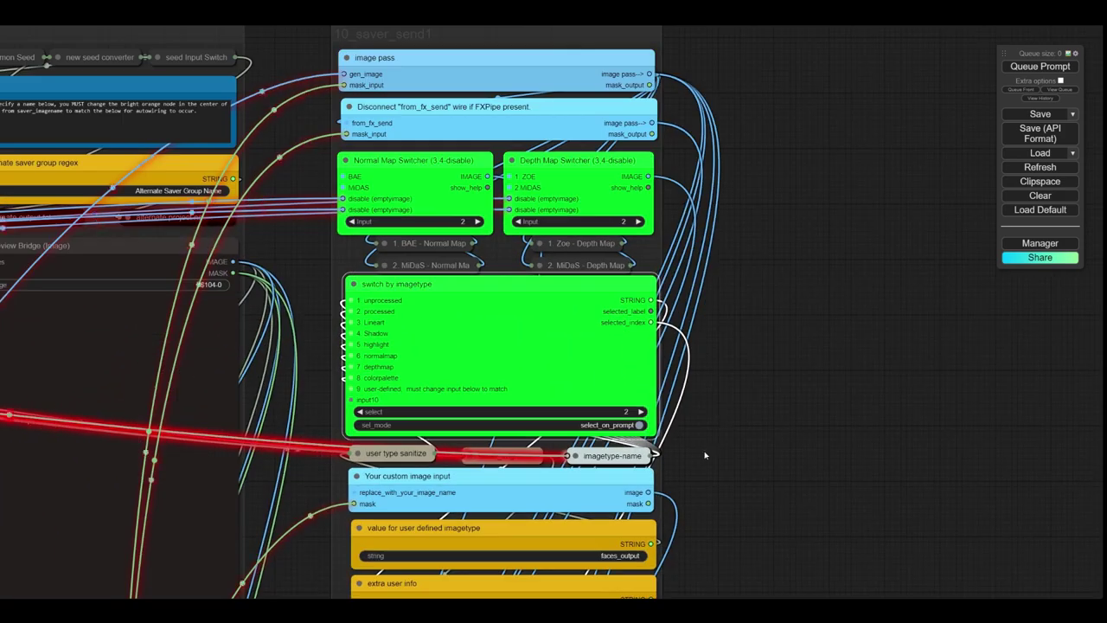
left_click_drag(704, 457, 783, 408)
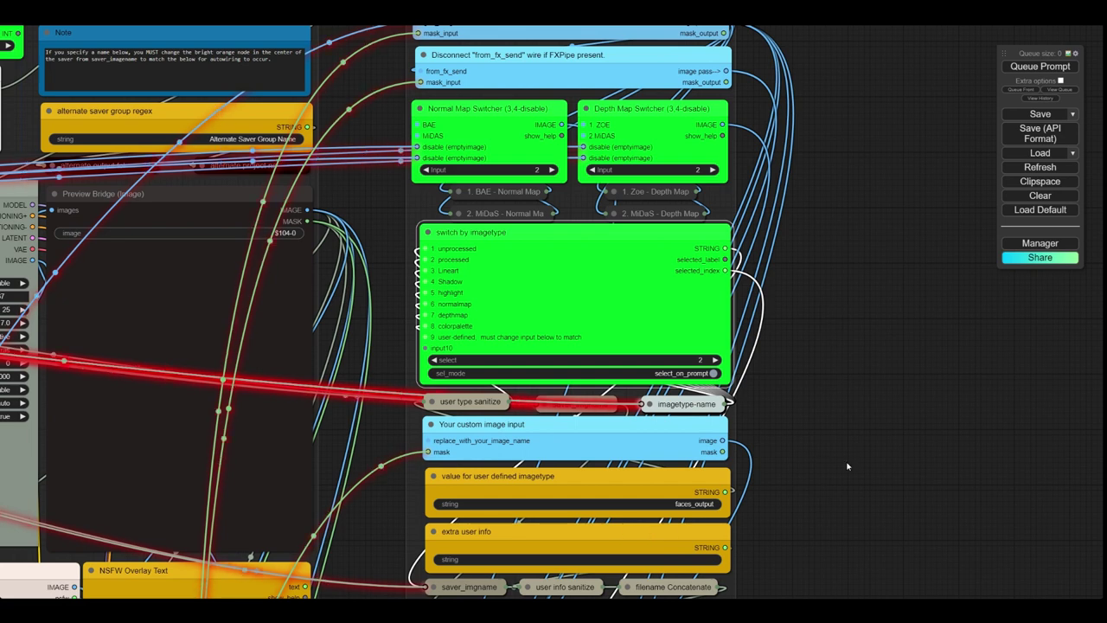
scroll(828, 418, "down", 1)
scroll(829, 417, "down", 1)
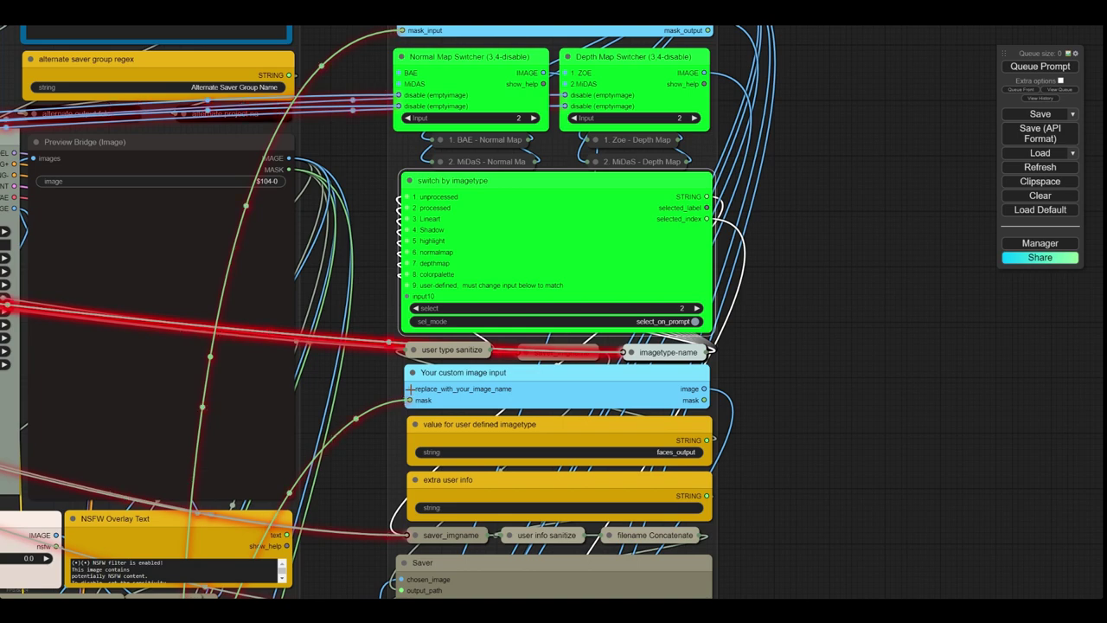
Step: Wire the Preview Bridge's image output to a new Anything Everywhere? node beside the Saver and set its input_regex to your_image
scroll(753, 395, "down", 3)
left_click_drag(822, 452, 821, 292)
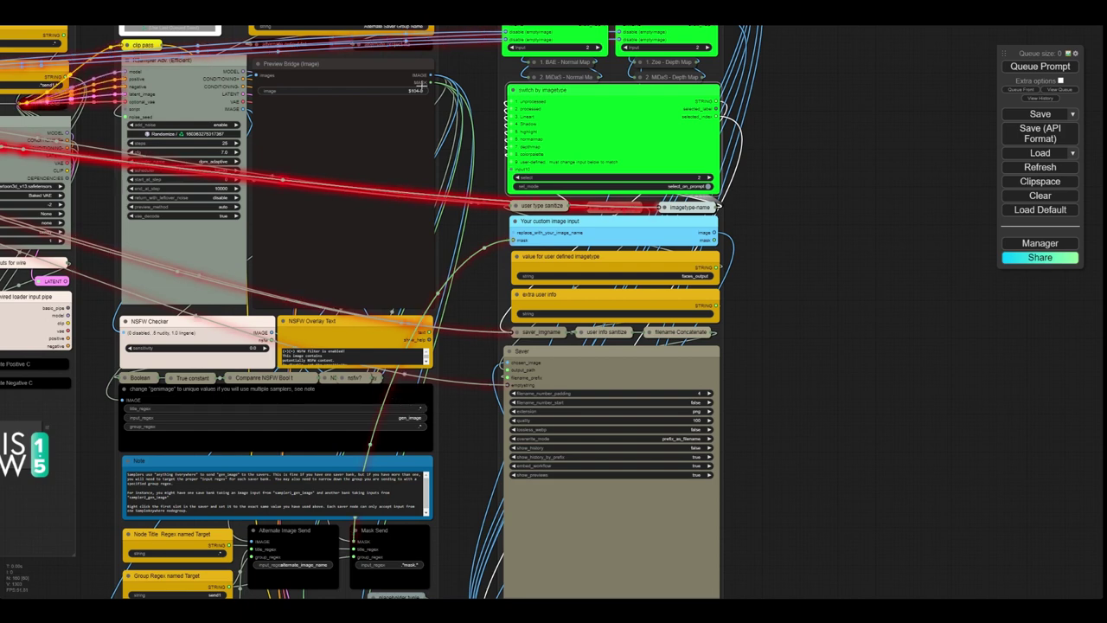
left_click_drag(429, 76, 806, 336)
left_click(775, 343)
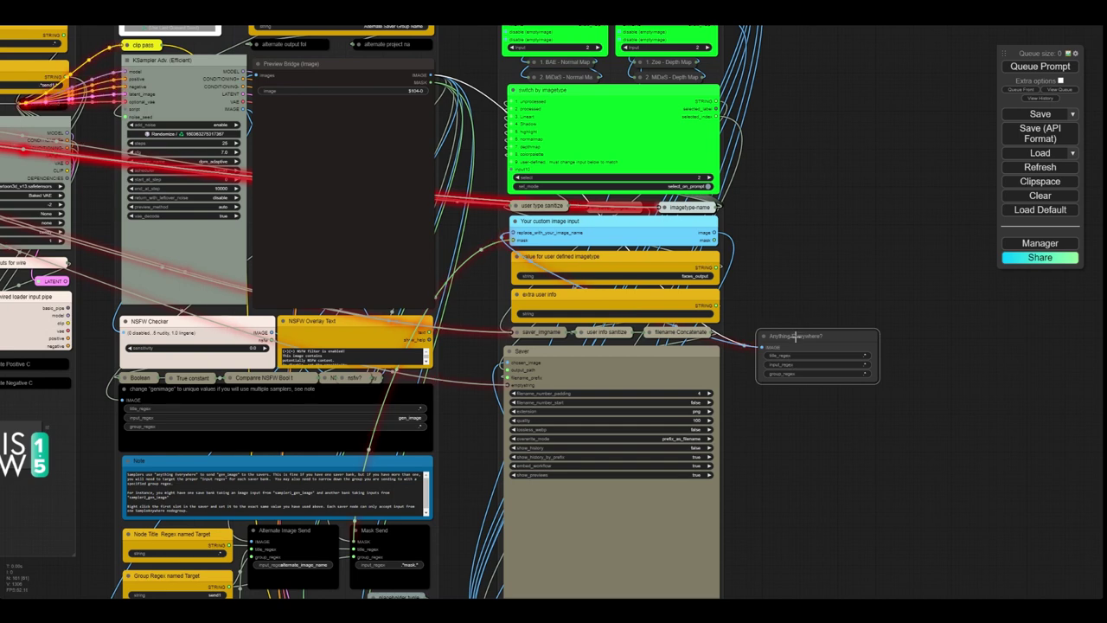
left_click_drag(795, 336, 816, 348)
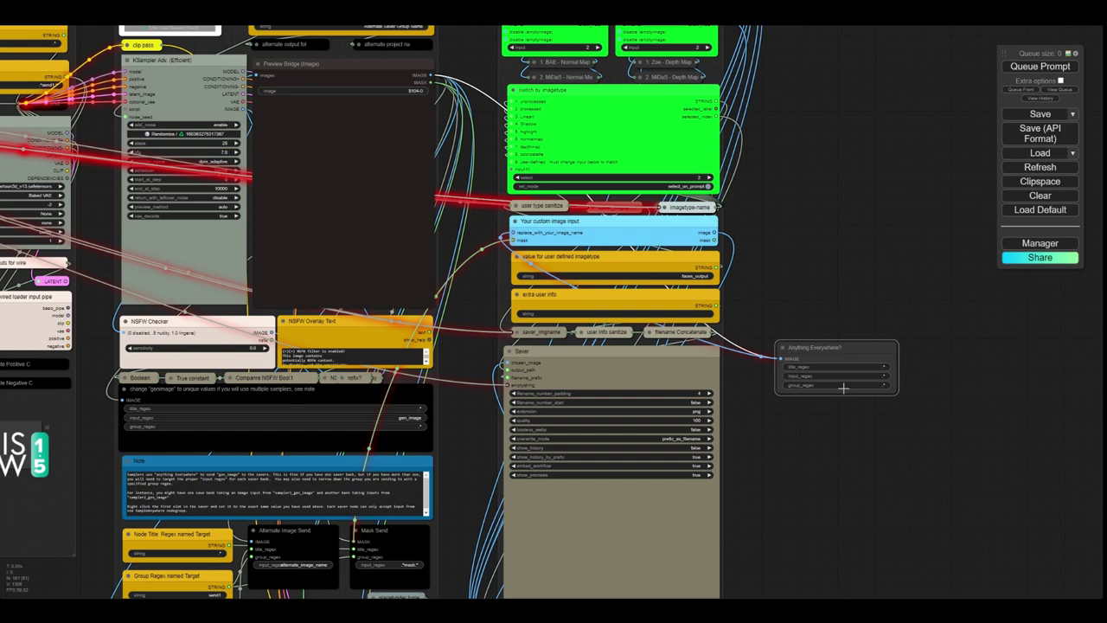
left_click(870, 377)
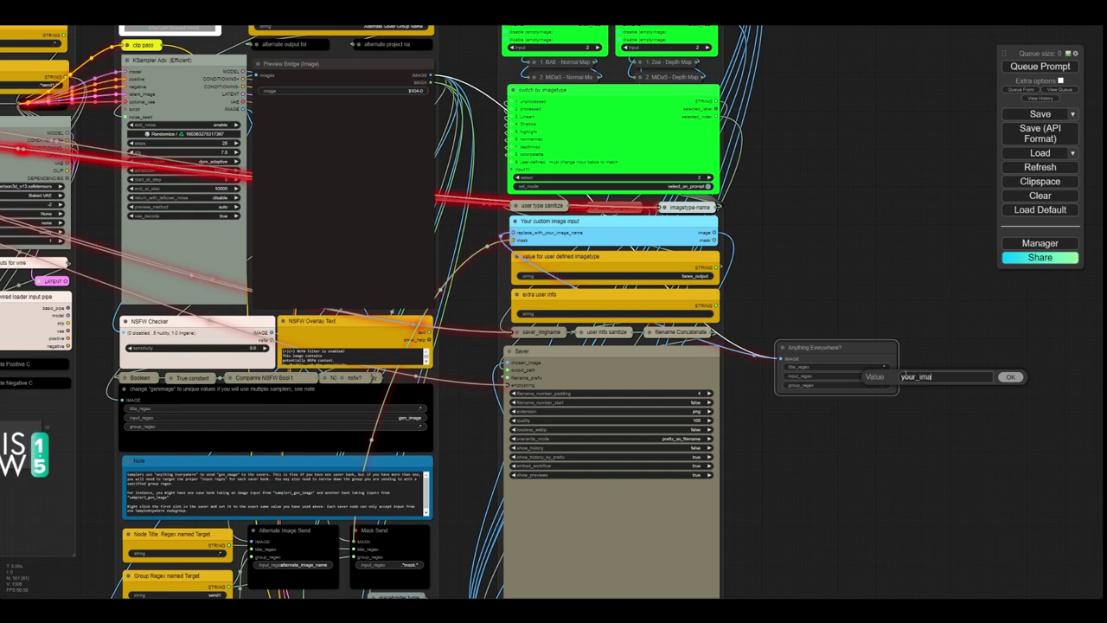
key("Return")
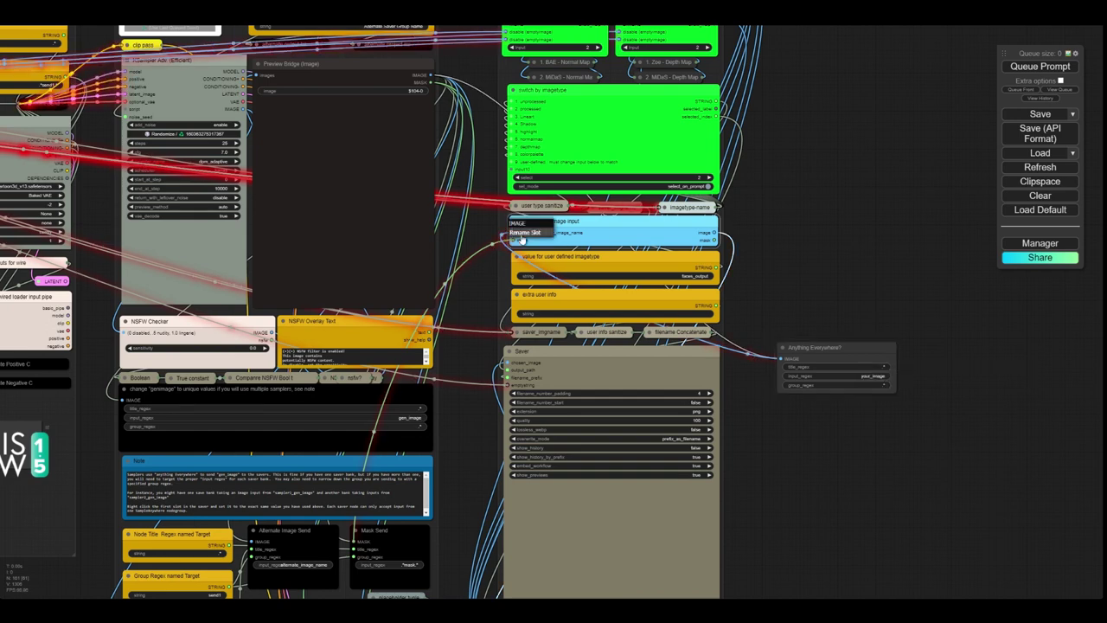
Step: Rename the replace_with_your_image_name slot of the Your custom image input node to your_image
double_click(513, 232)
double_click(583, 235)
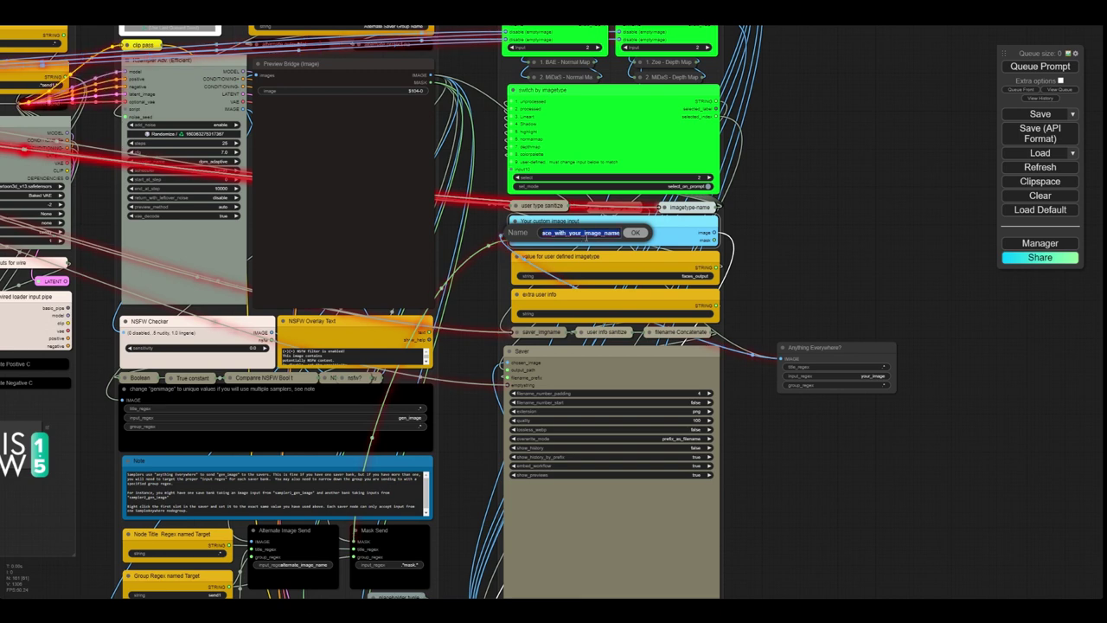
type("your_")
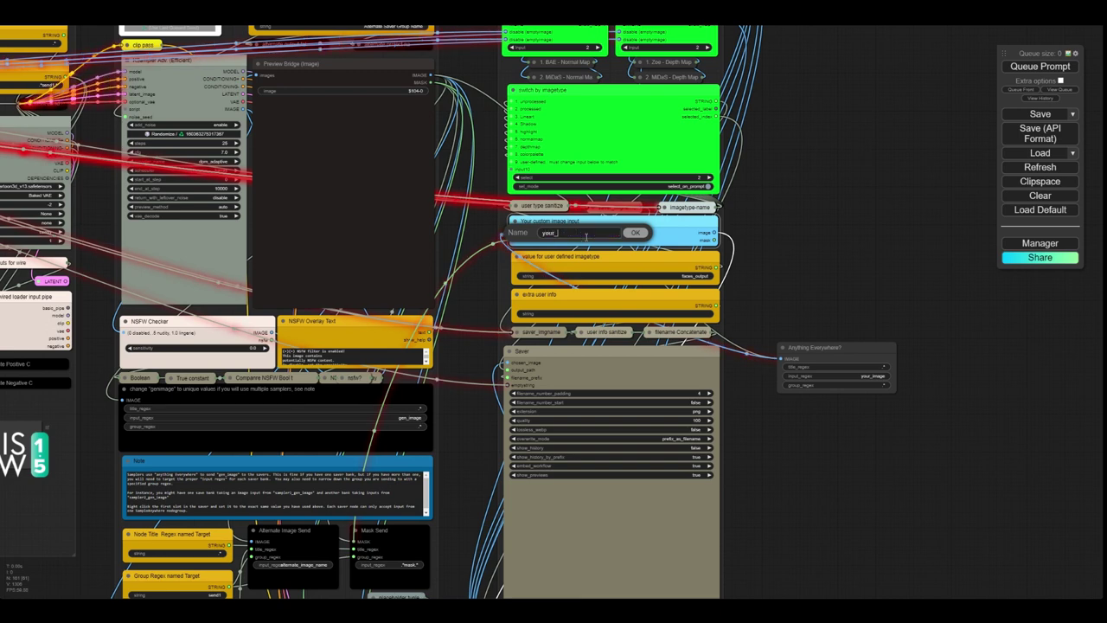
type("image")
key("Return")
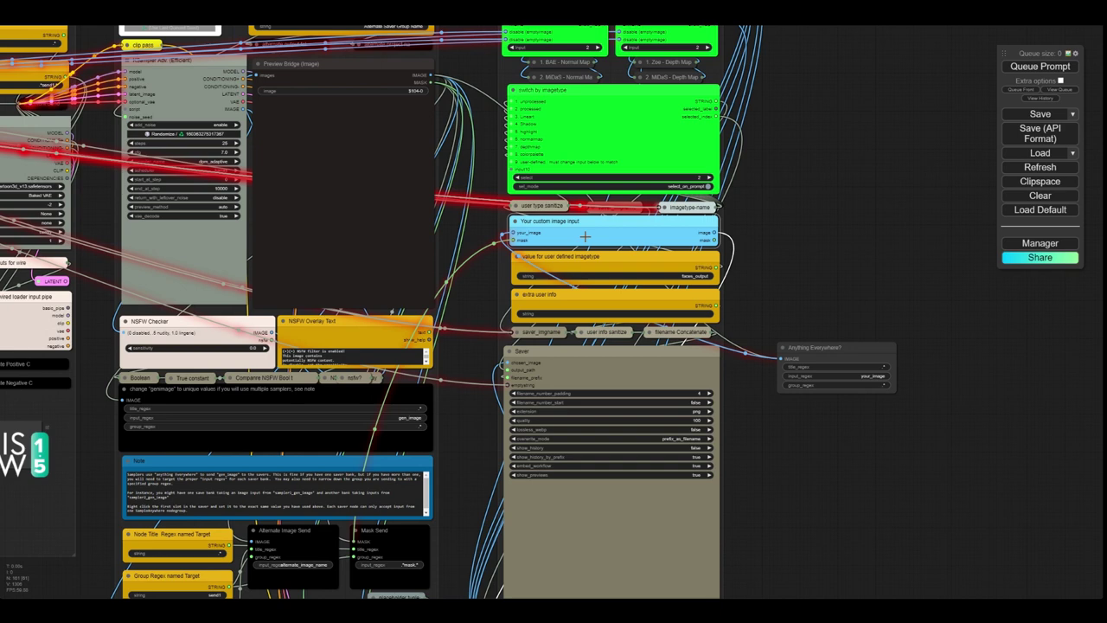
Step: Move the Anything Everywhere? node slightly up and remove it
left_click_drag(807, 346, 844, 282)
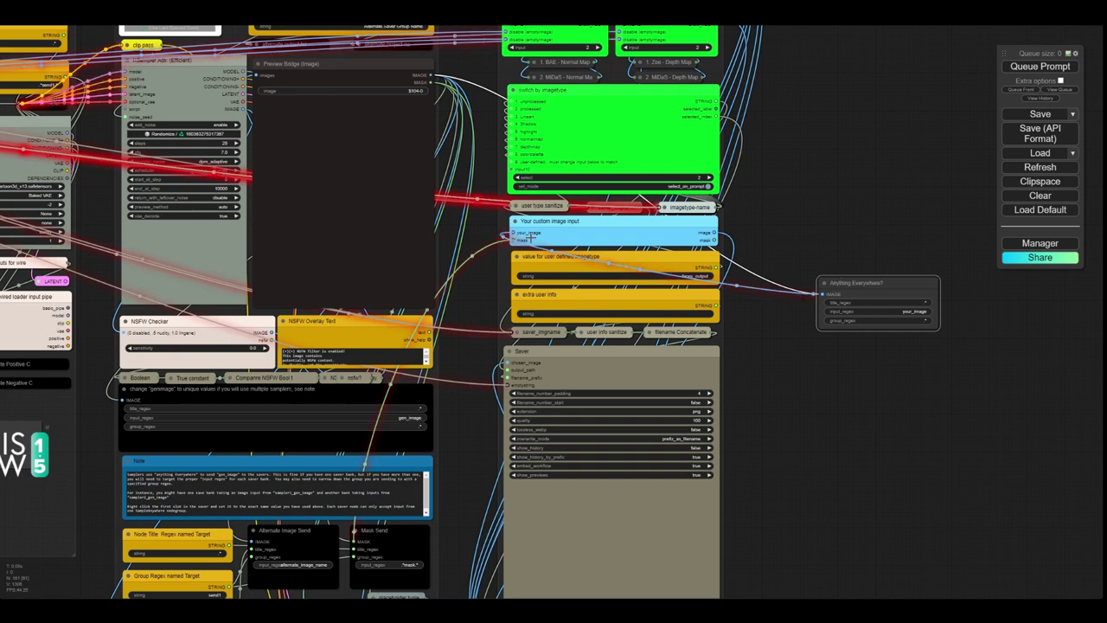
right_click(878, 282)
left_click(883, 512)
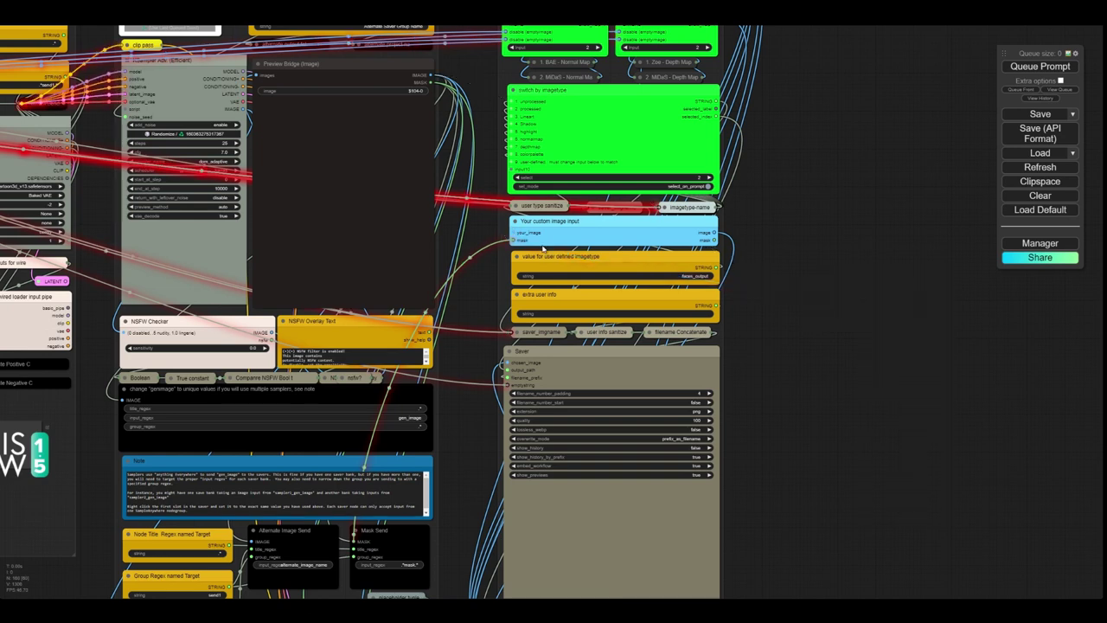
Step: Feed the your_image input from a new Load Image node holding blonde_wushu_warrior.png, placed beside the Saver node
left_click_drag(516, 233, 829, 318)
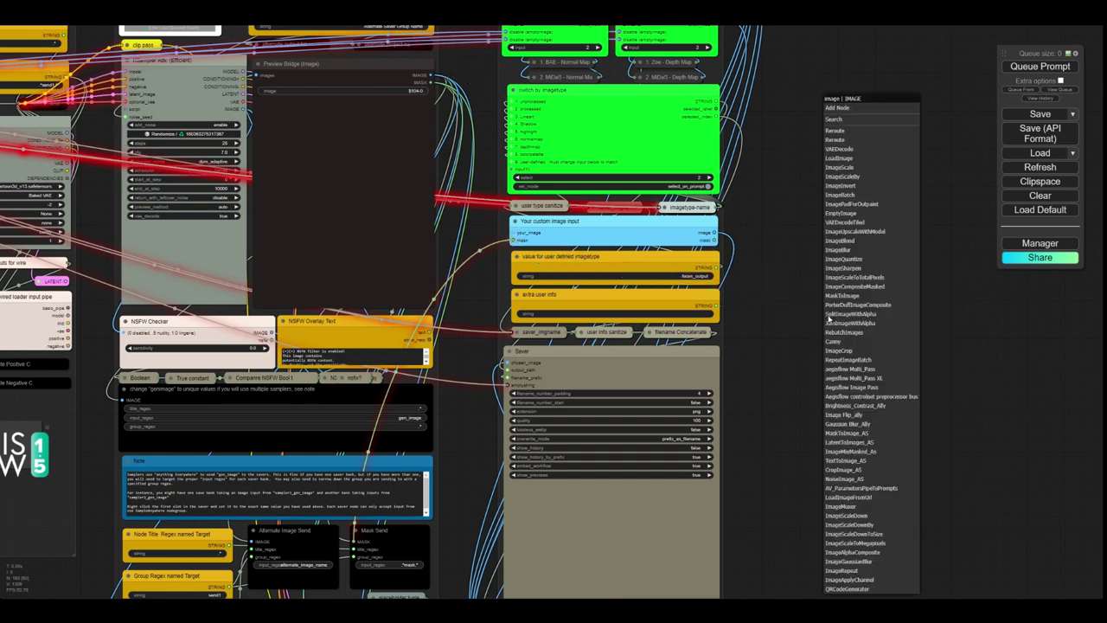
left_click(835, 119)
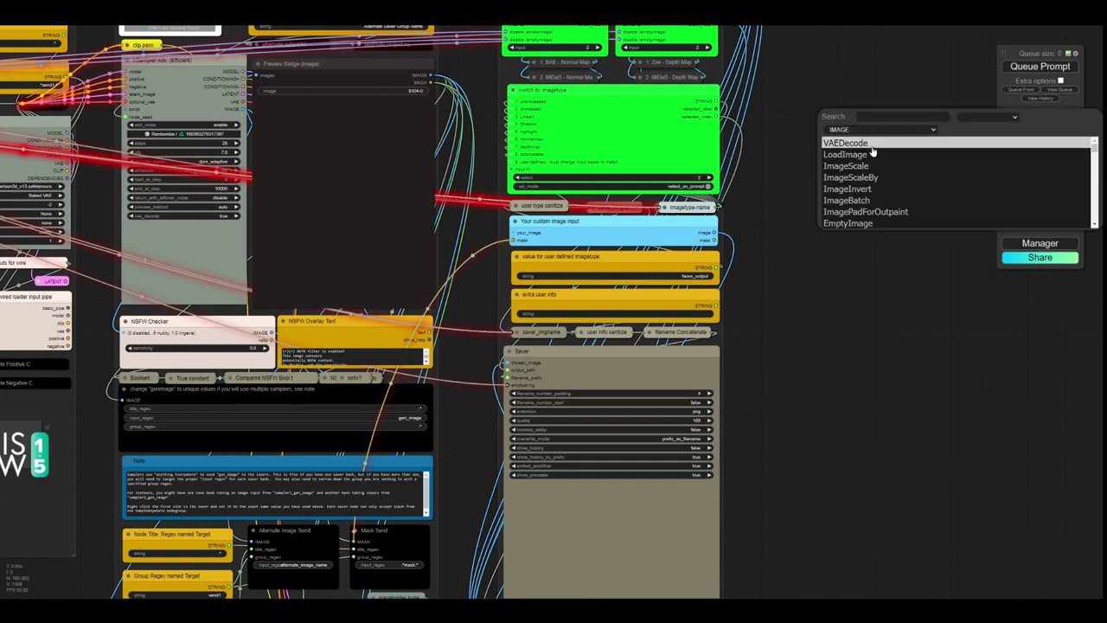
left_click(872, 153)
left_click(893, 140)
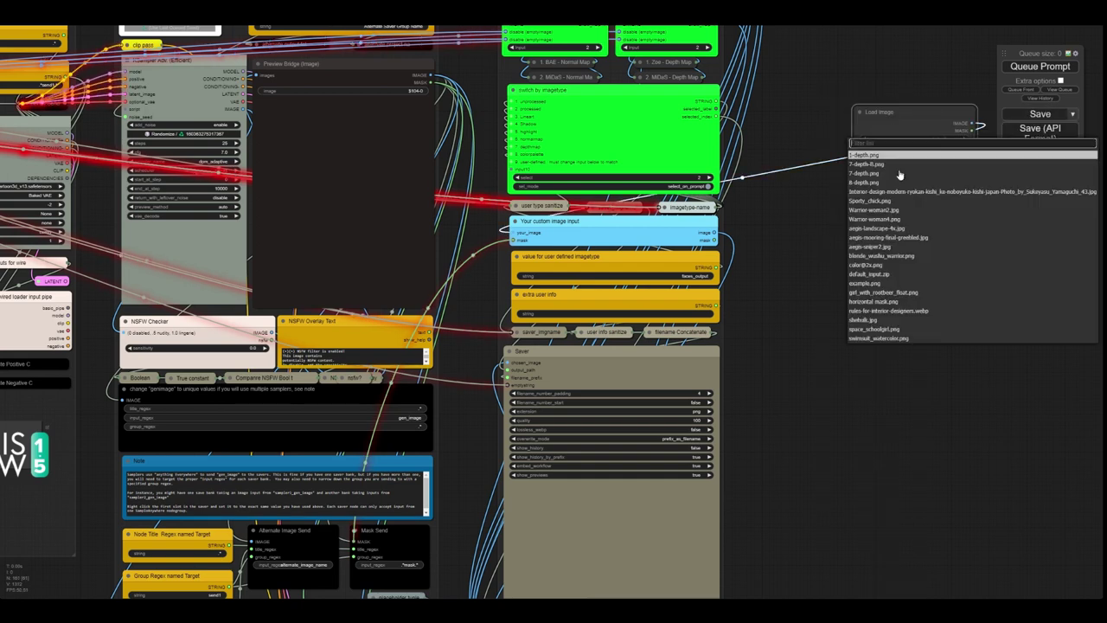
left_click(897, 257)
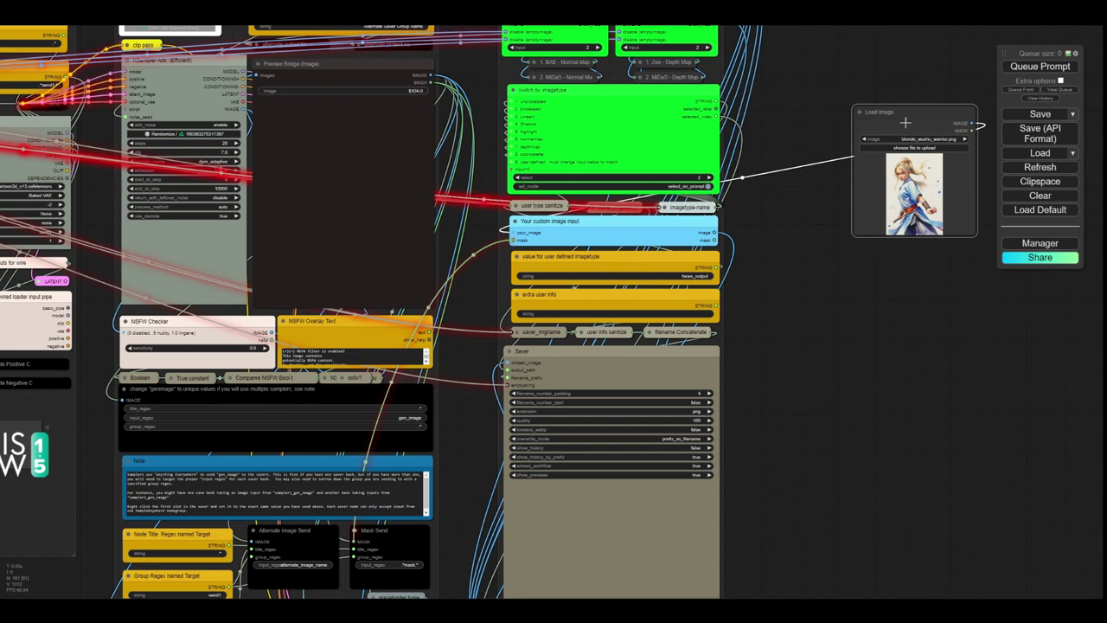
left_click_drag(904, 123, 814, 343)
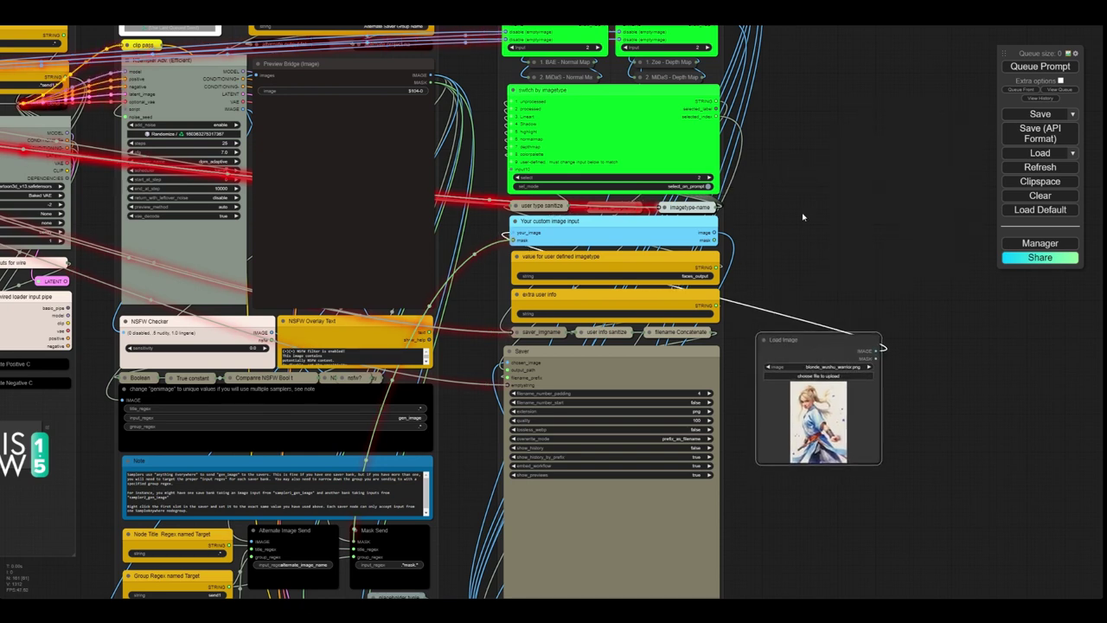
Step: Set the select value of the switch by imagetype node to 9, user-defined
left_click(704, 177)
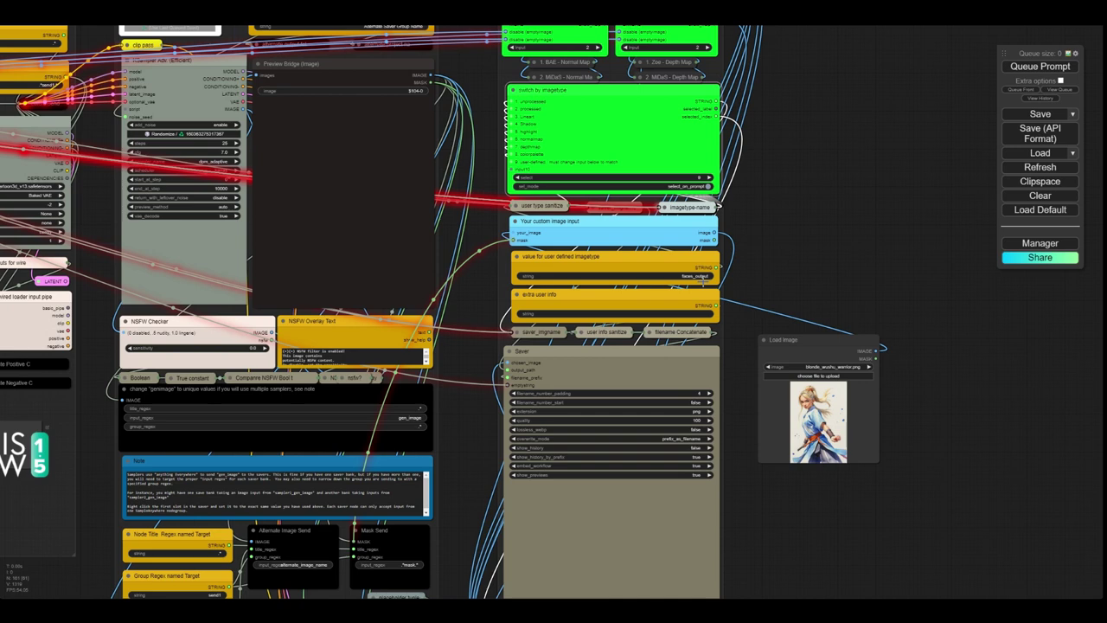
Step: Set the string of the value for user defined imagetype node to warrior_wf
scroll(710, 268, "up", 2)
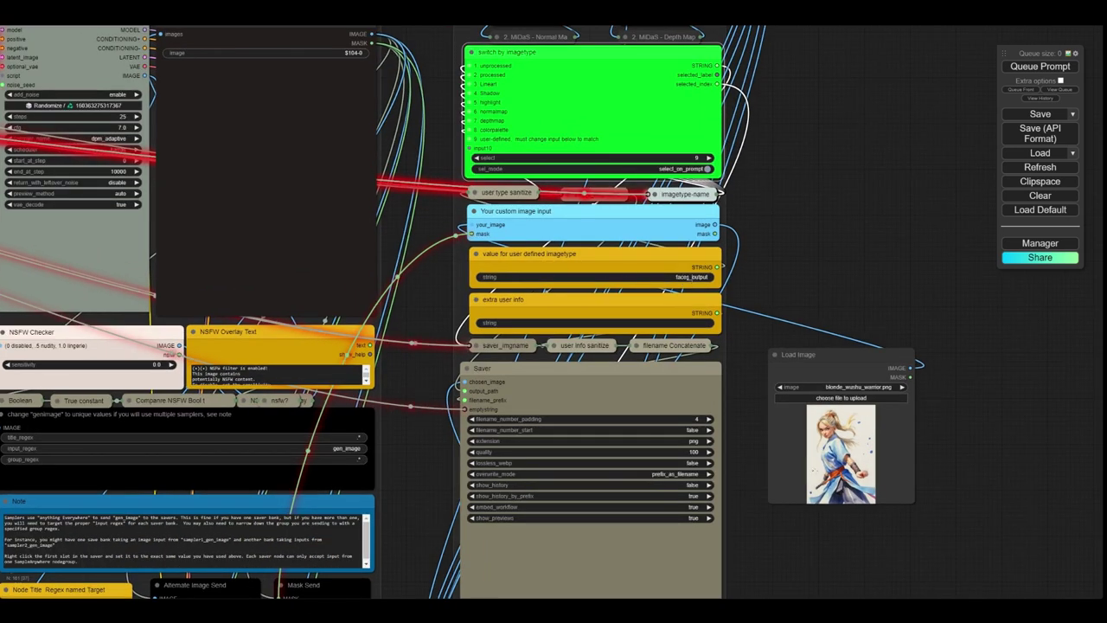
left_click(688, 277)
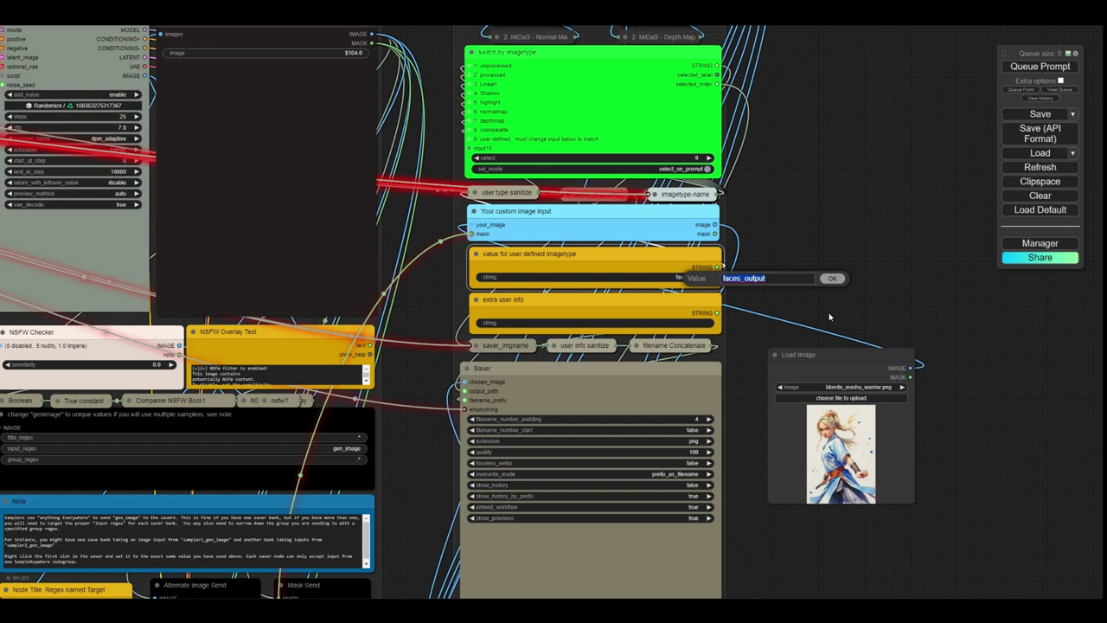
key("BackSpace")
type("_wf")
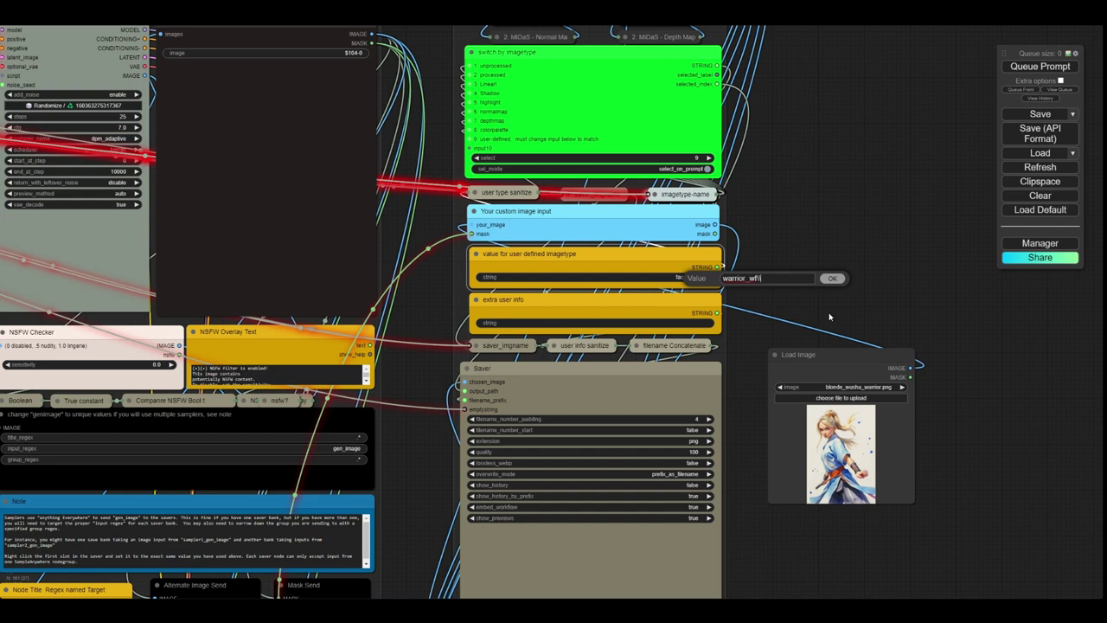
key("Return")
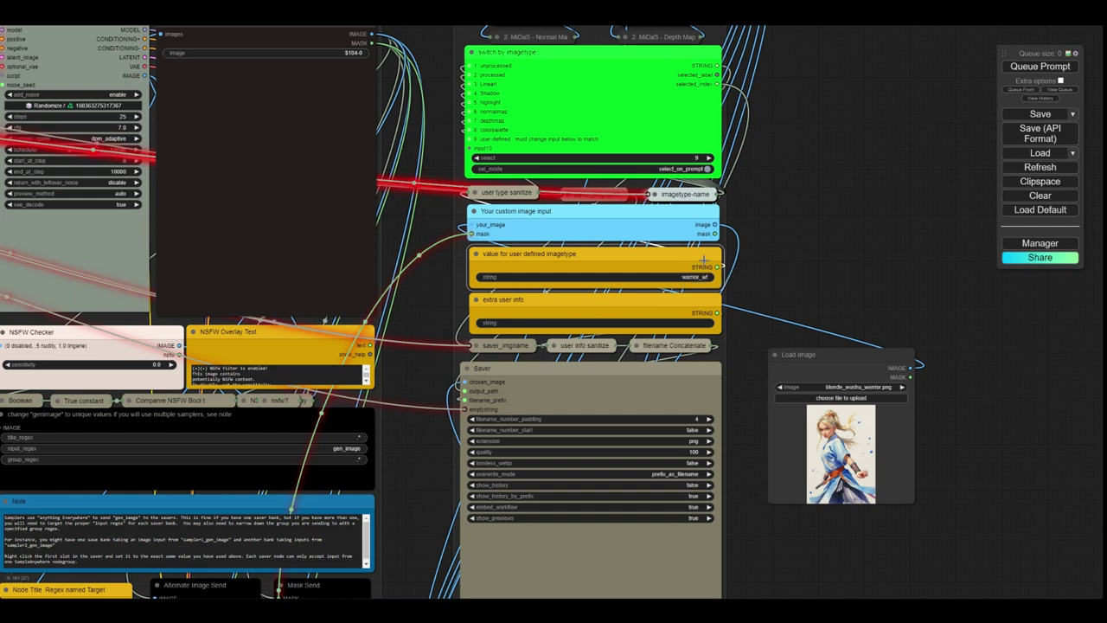
Step: Set the extra user info string to tutorial and move the Load Image node beside the Your custom image input node
left_click(668, 323)
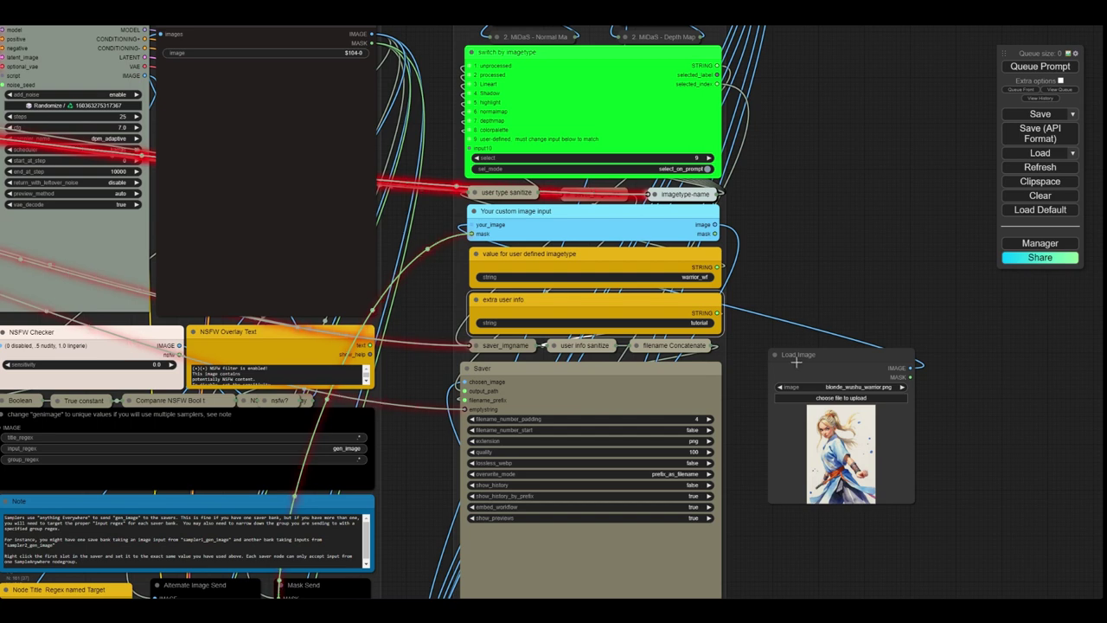
left_click_drag(800, 363, 276, 260)
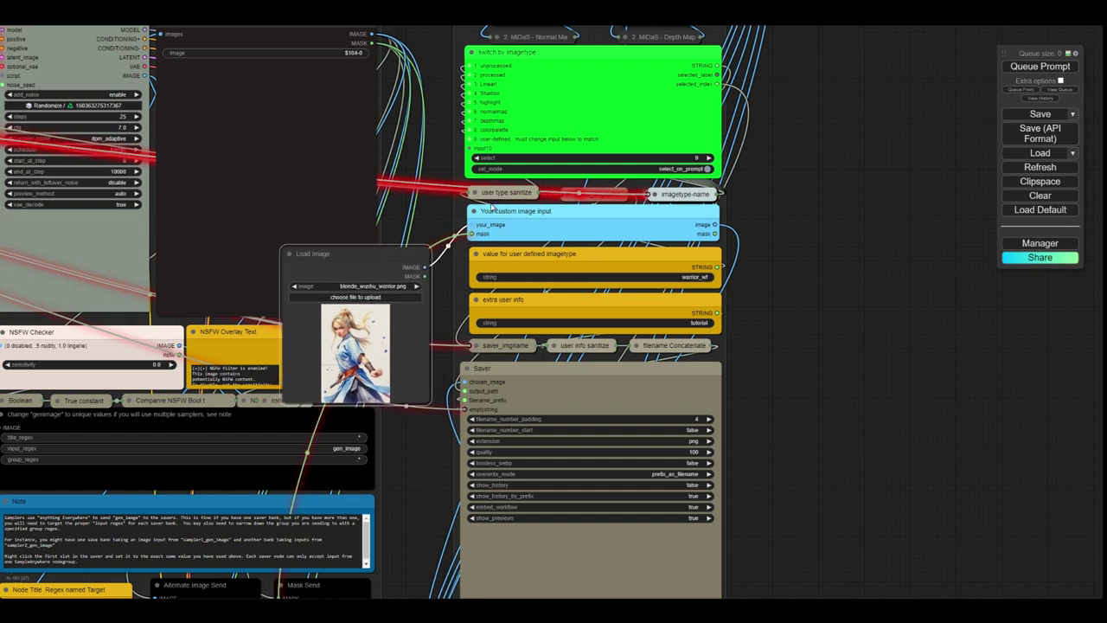
Step: Expand the user info sanitize node to examine its find and replace fields, and collapse it again
scroll(802, 295, "down", 6)
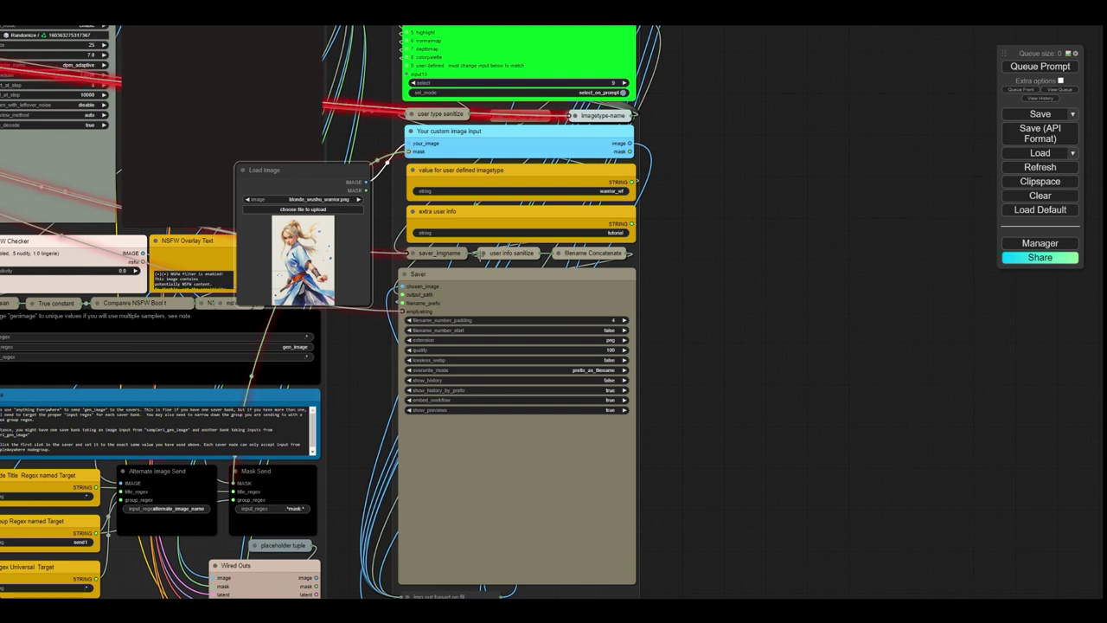
left_click(477, 254)
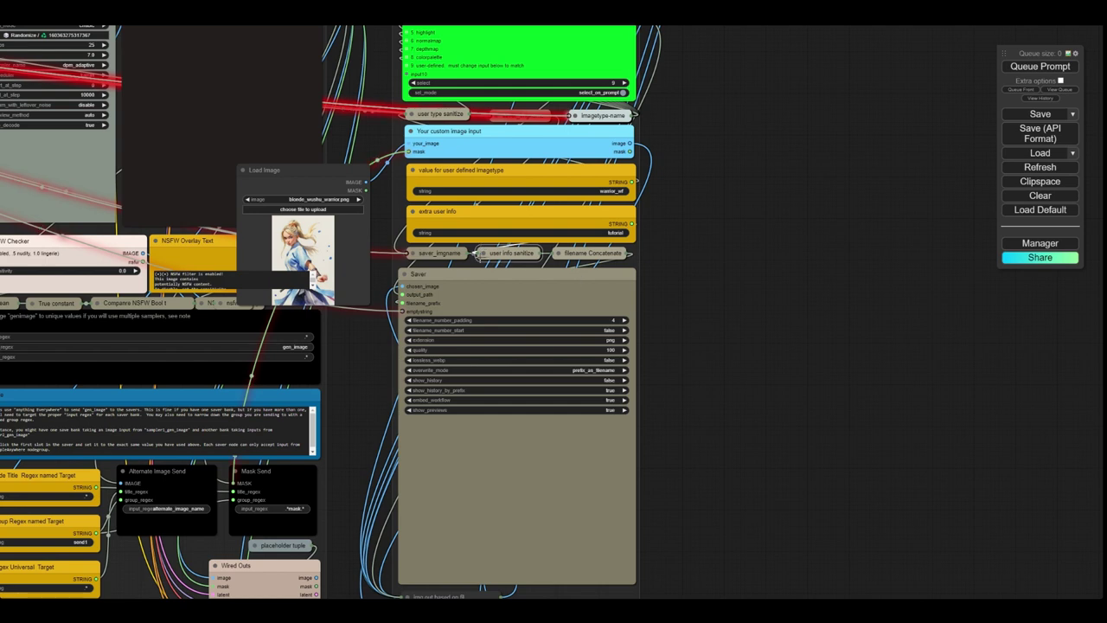
left_click(483, 253)
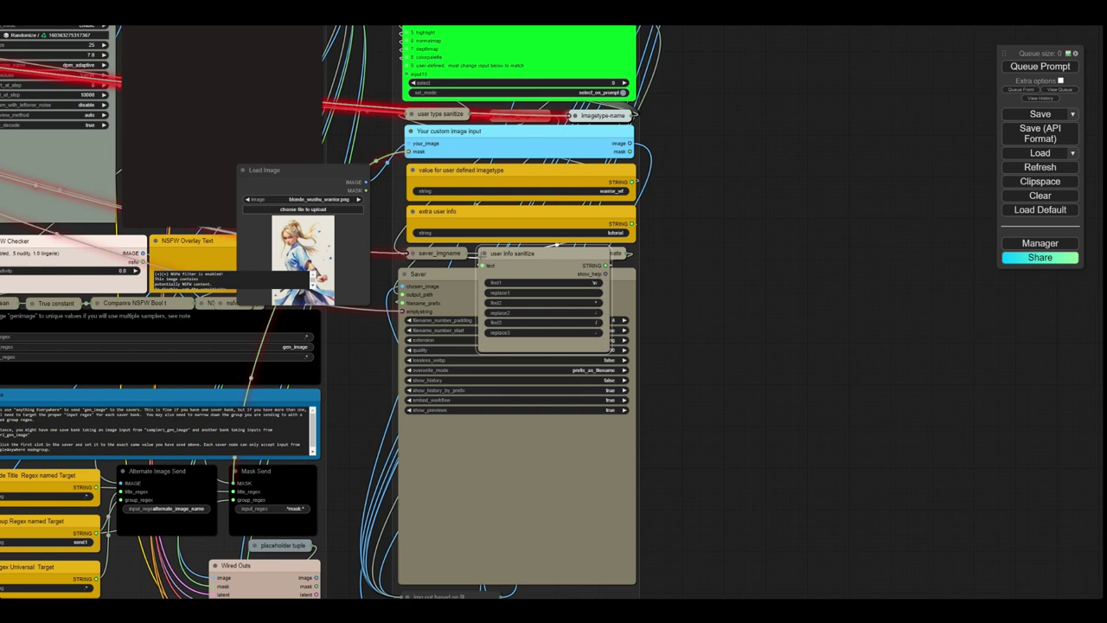
left_click(483, 253)
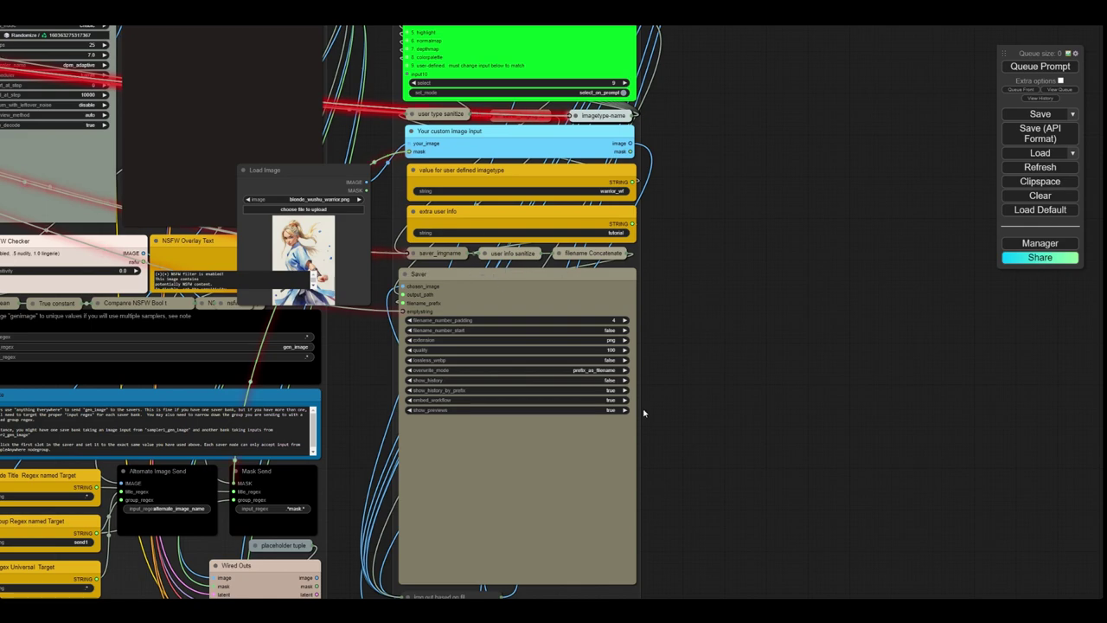
Step: Expand the img out based on filetype chooser node, pull it outside the saver group to examine its wiring, and return it collapsed below Saver
scroll(729, 496, "down", 3)
scroll(680, 453, "up", 4)
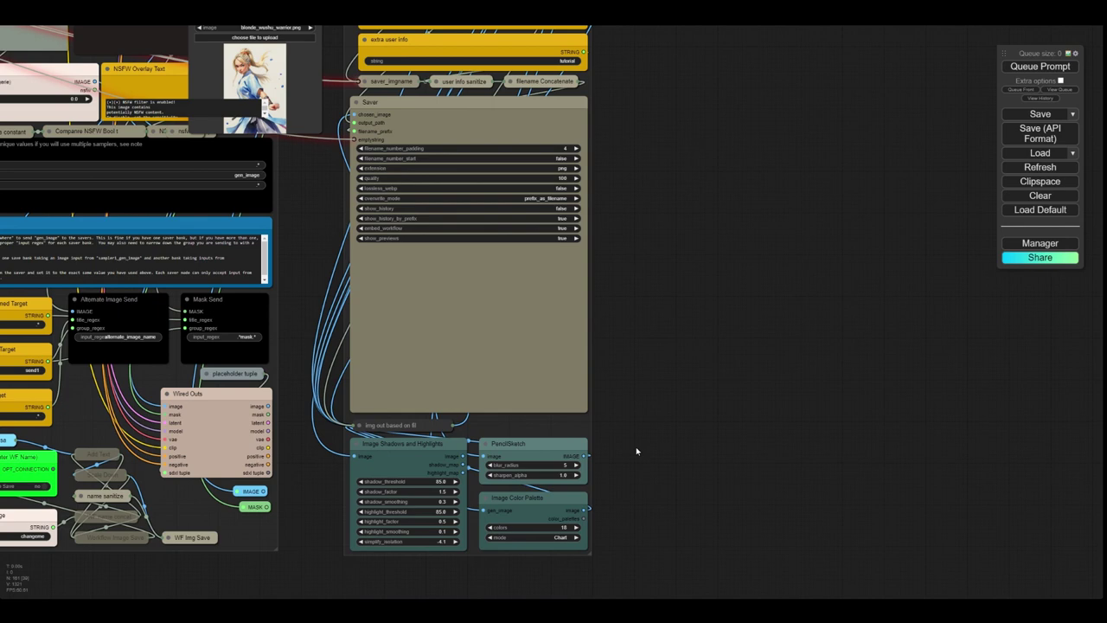
left_click(355, 425)
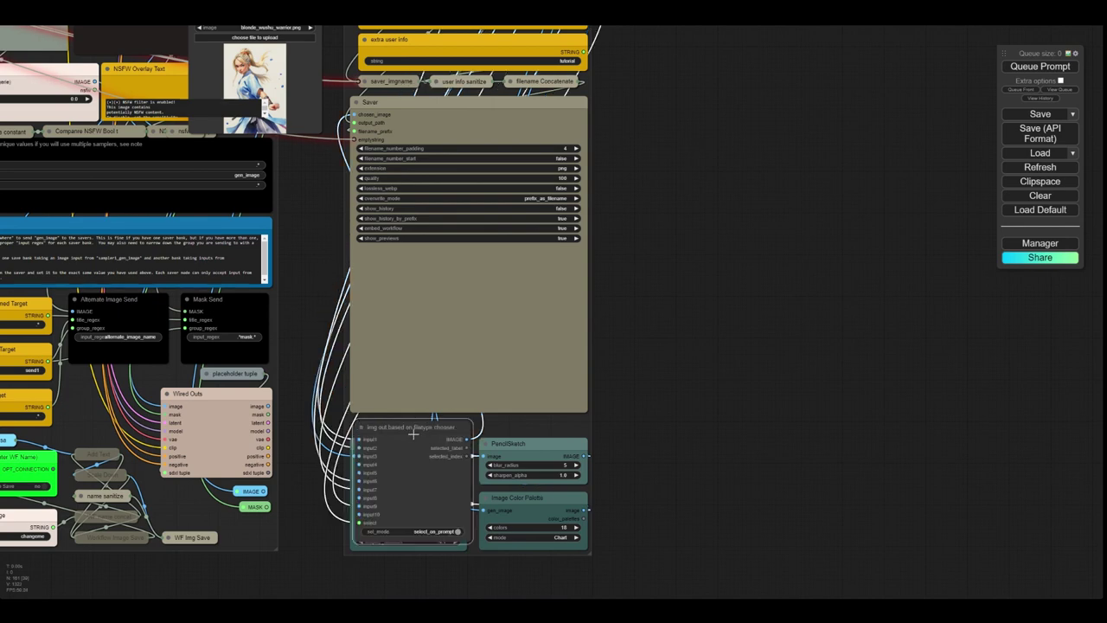
left_click_drag(399, 426, 745, 39)
left_click_drag(843, 92, 786, 410)
left_click_drag(657, 373, 665, 200)
left_click_drag(500, 174, 610, 294)
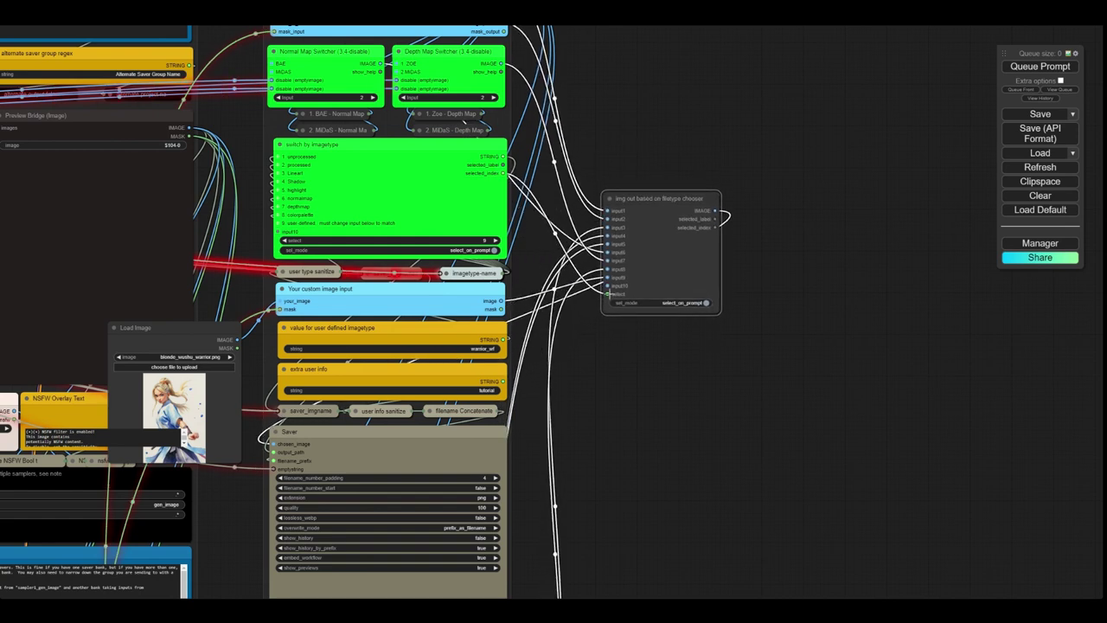
left_click(612, 198)
left_click_drag(616, 200, 572, 395)
scroll(606, 363, "down", 5)
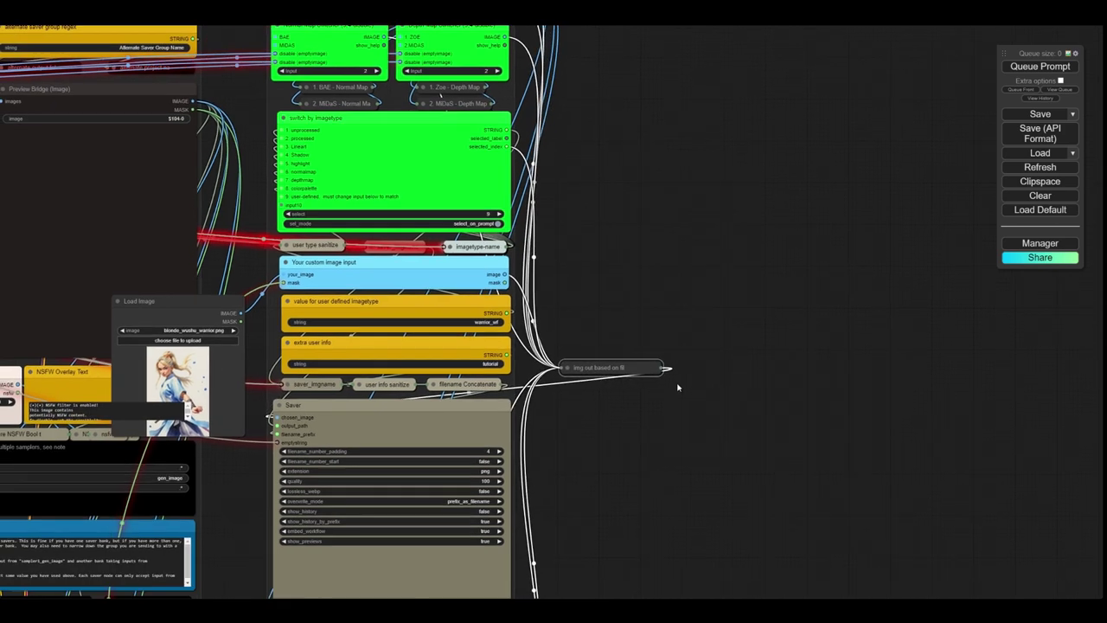
left_click_drag(712, 68, 426, 428)
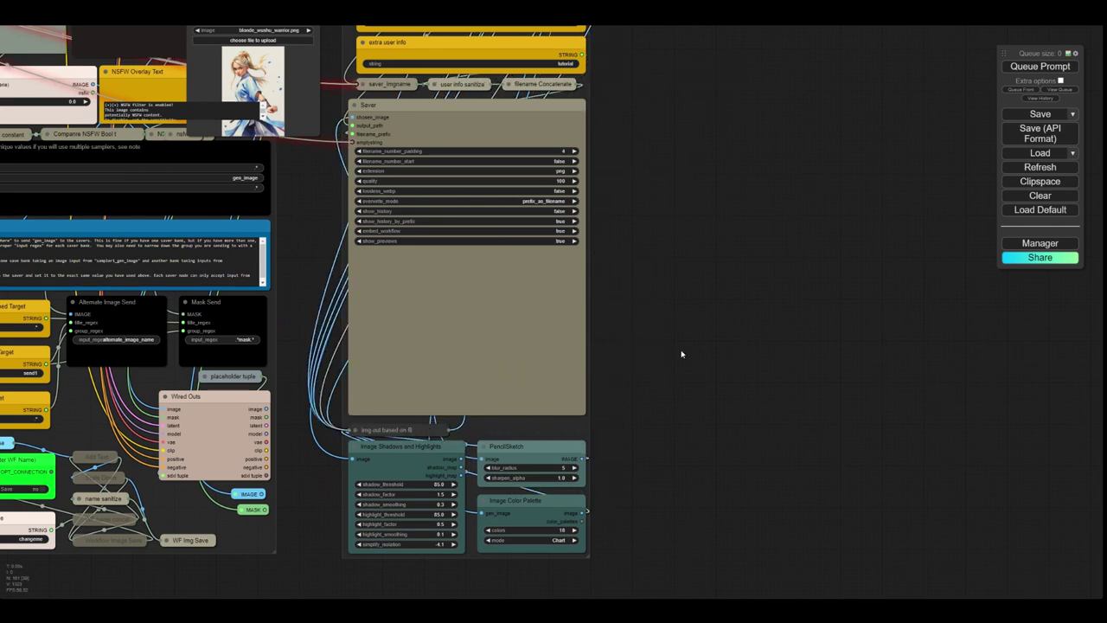
Step: Queue the prompt to run the workflow with the custom image saver
scroll(692, 321, "down", 3)
left_click_drag(678, 239, 602, 383)
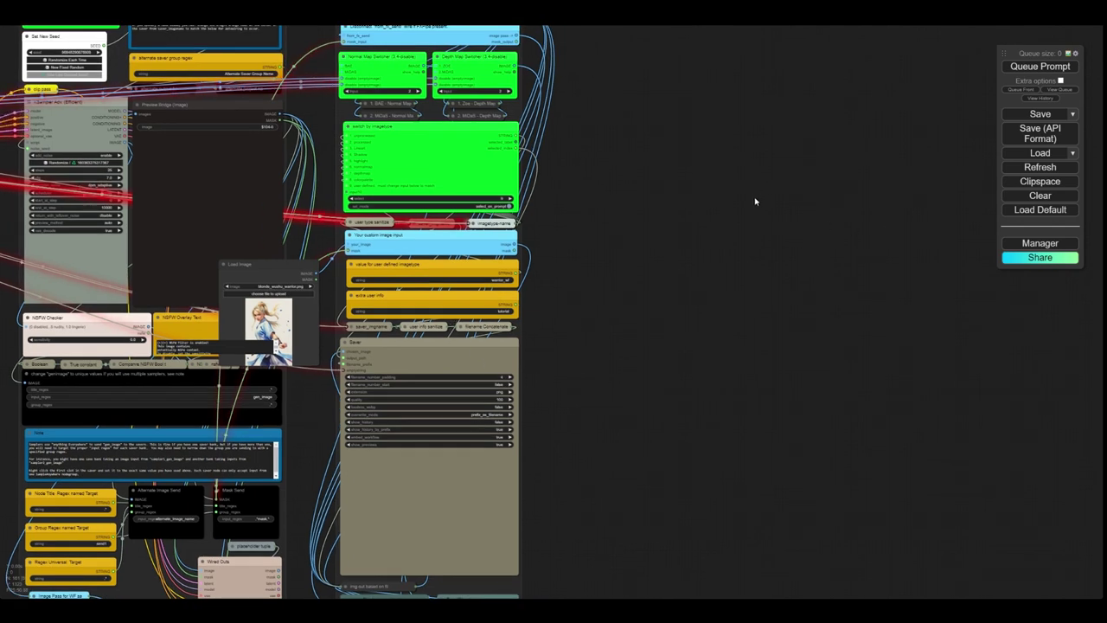
scroll(731, 220, "down", 3)
left_click(1038, 67)
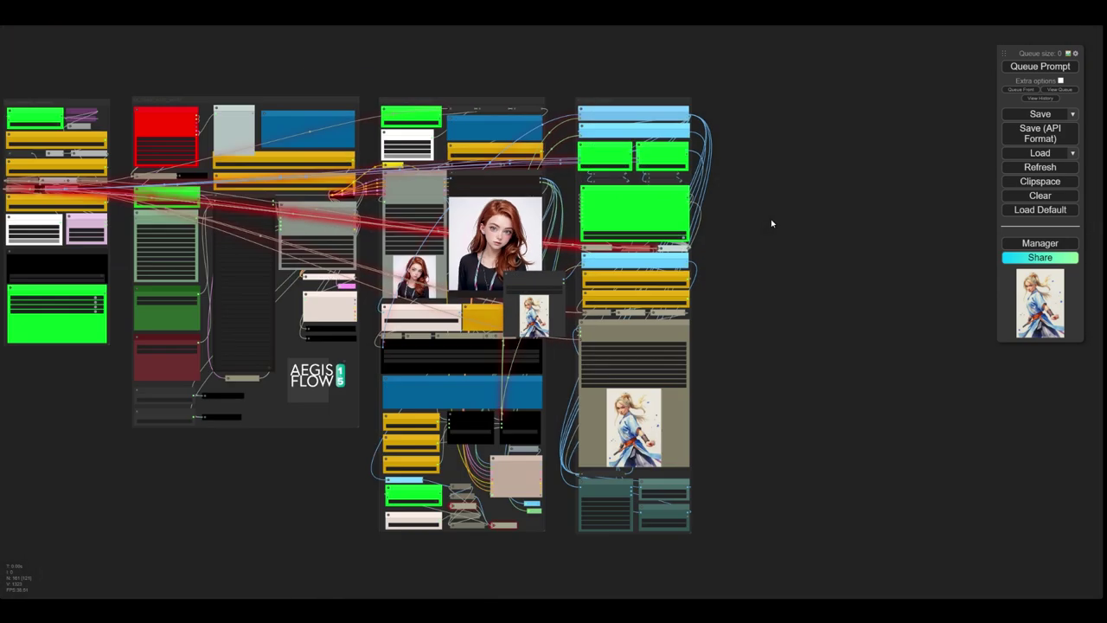
Step: Insert another 10_saver_send1 node template beside the existing saver group and move it down to line up with that group
right_click(725, 103)
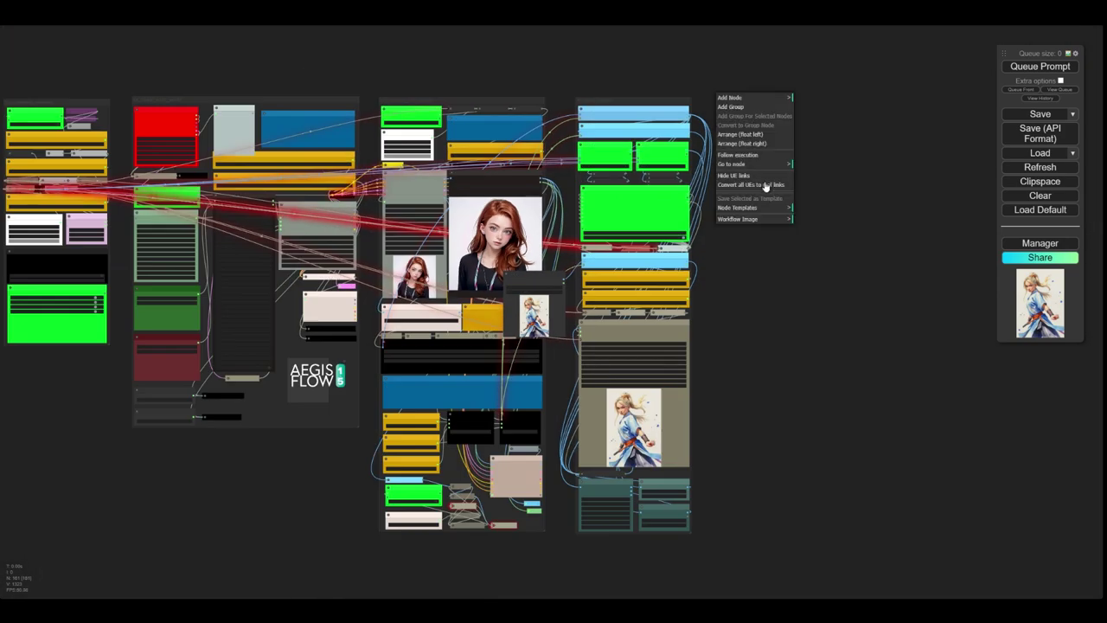
left_click(739, 209)
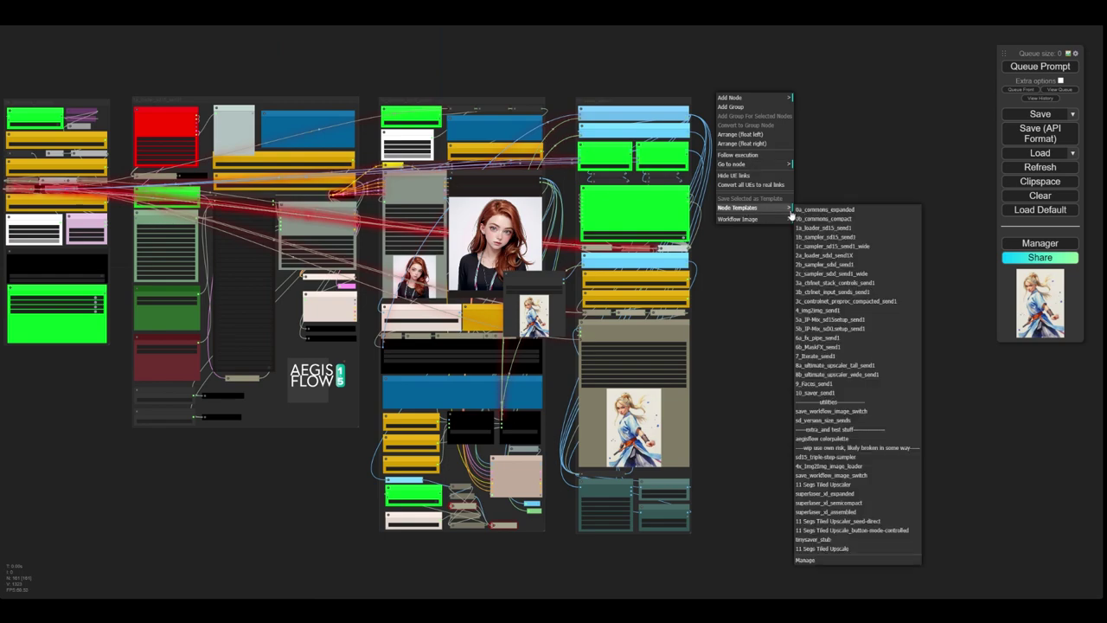
left_click(814, 393)
scroll(798, 249, "up", 10)
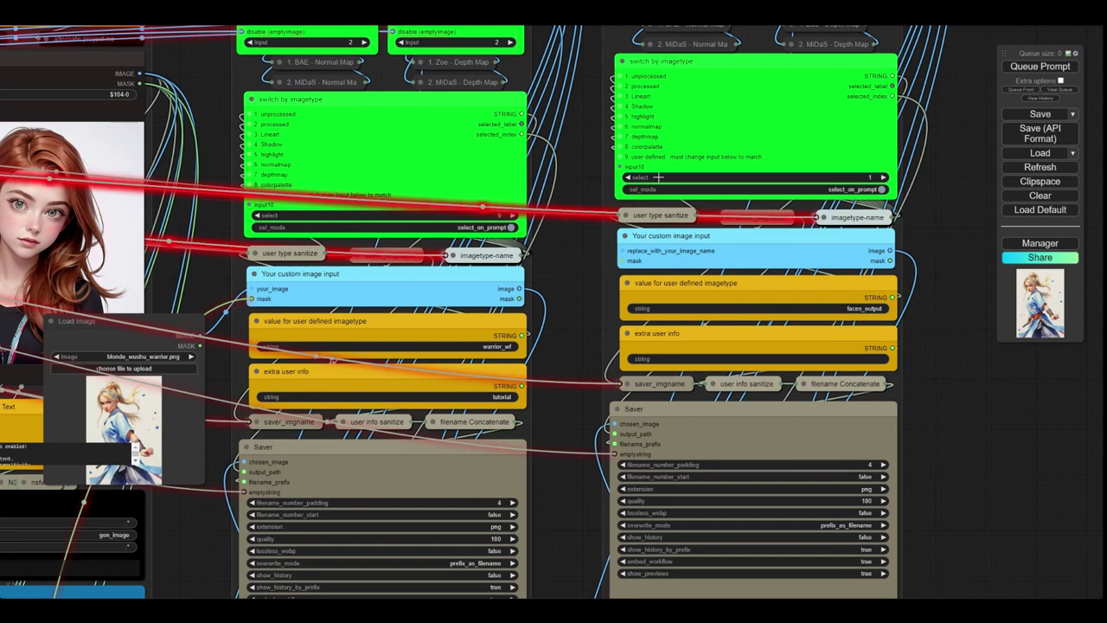
scroll(585, 193, "down", 10)
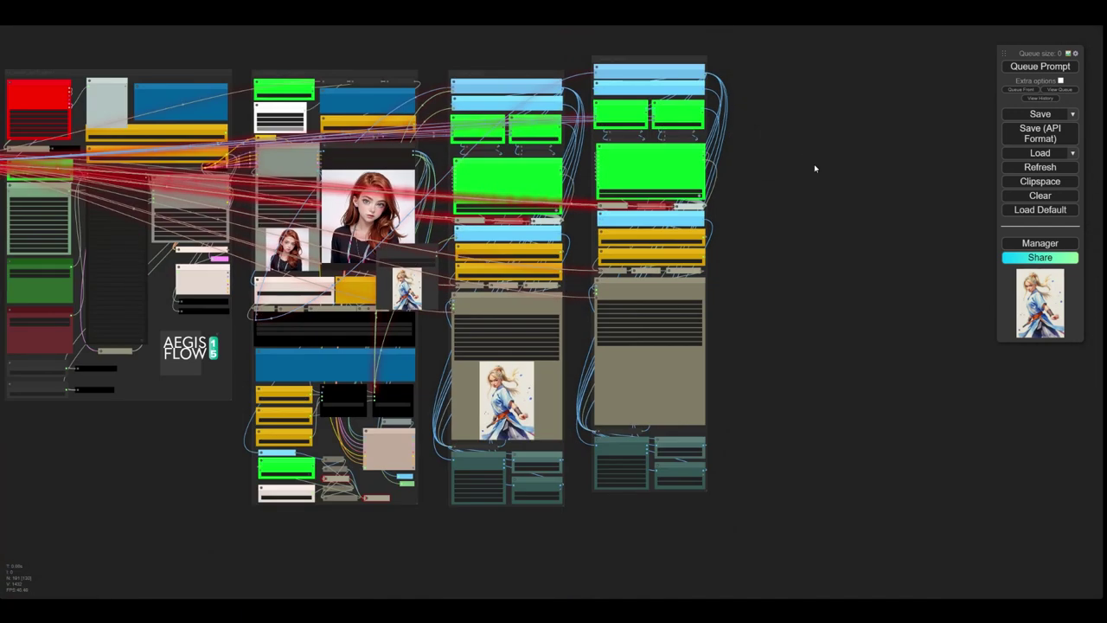
left_click_drag(623, 60, 624, 74)
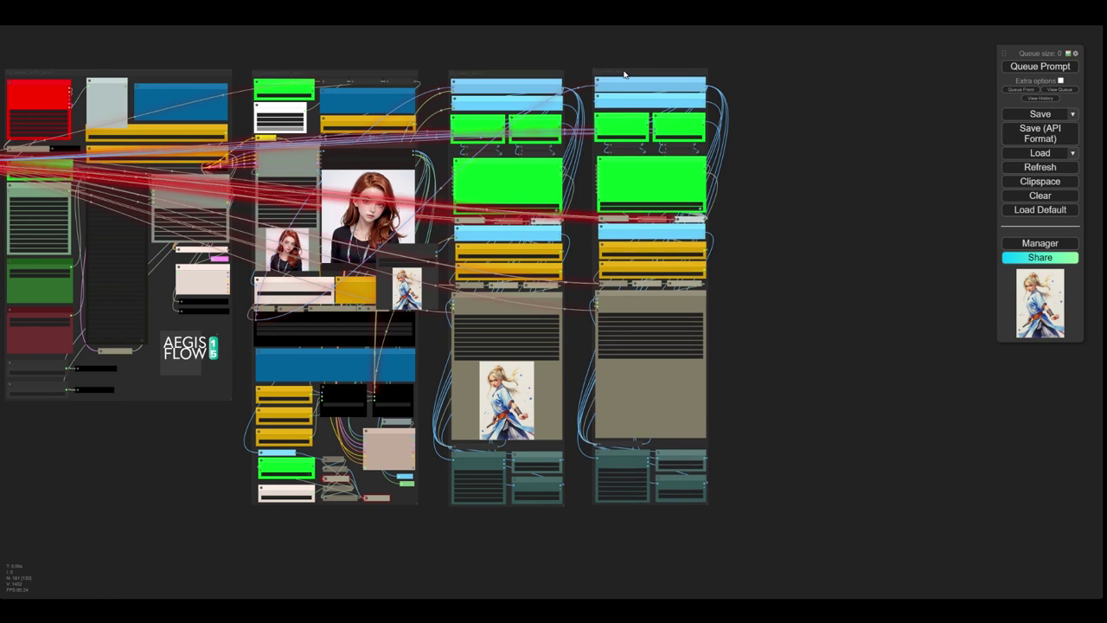
Step: Queue the prompt with both saver groups and nudge the second group level with the first
left_click(1039, 69)
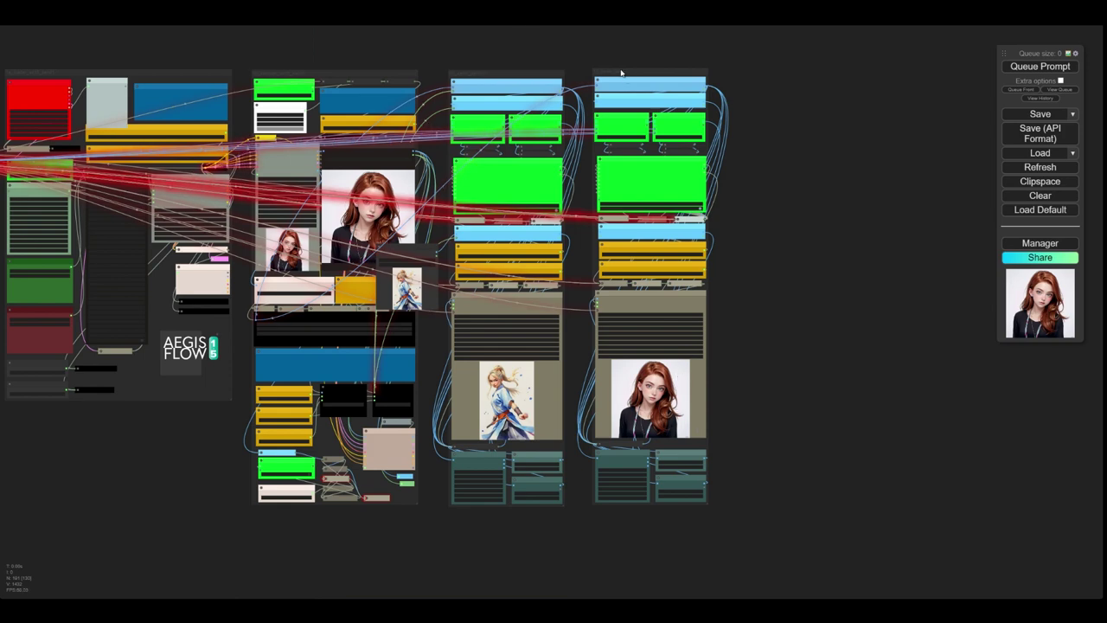
left_click_drag(624, 79, 622, 81)
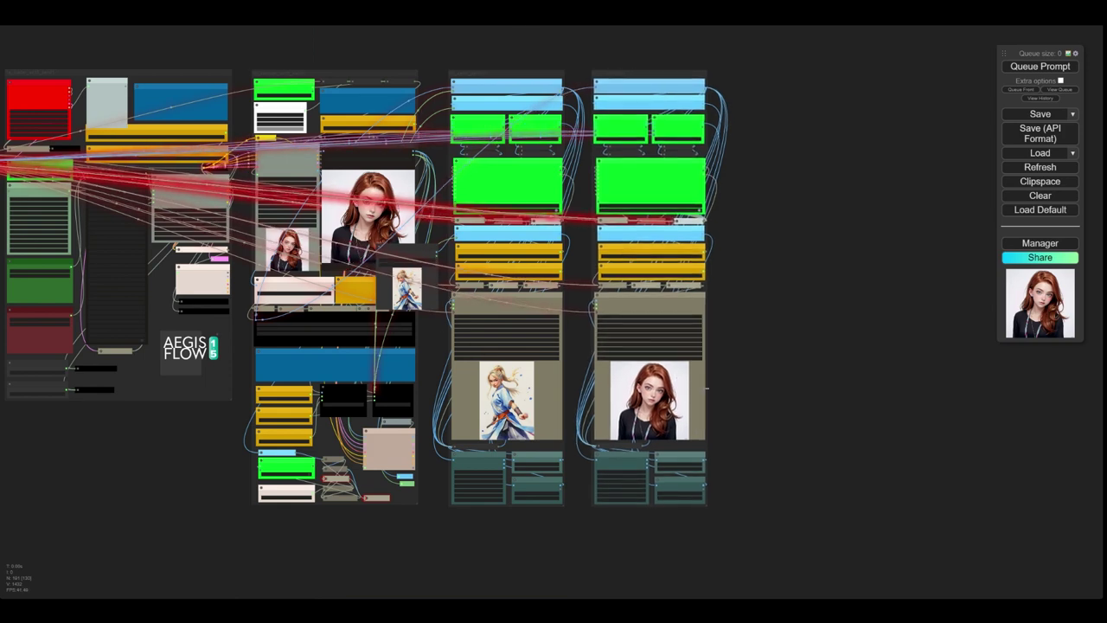
Step: Open the canvas options in the empty area beside the second saver group
left_click_drag(487, 559, 551, 519)
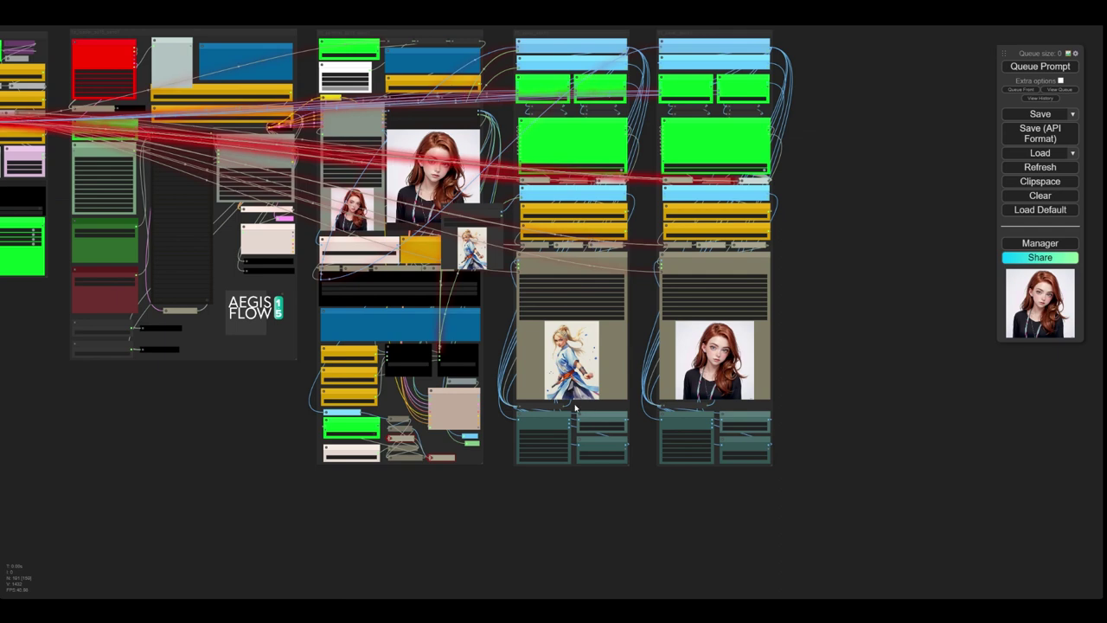
scroll(797, 289, "down", 3)
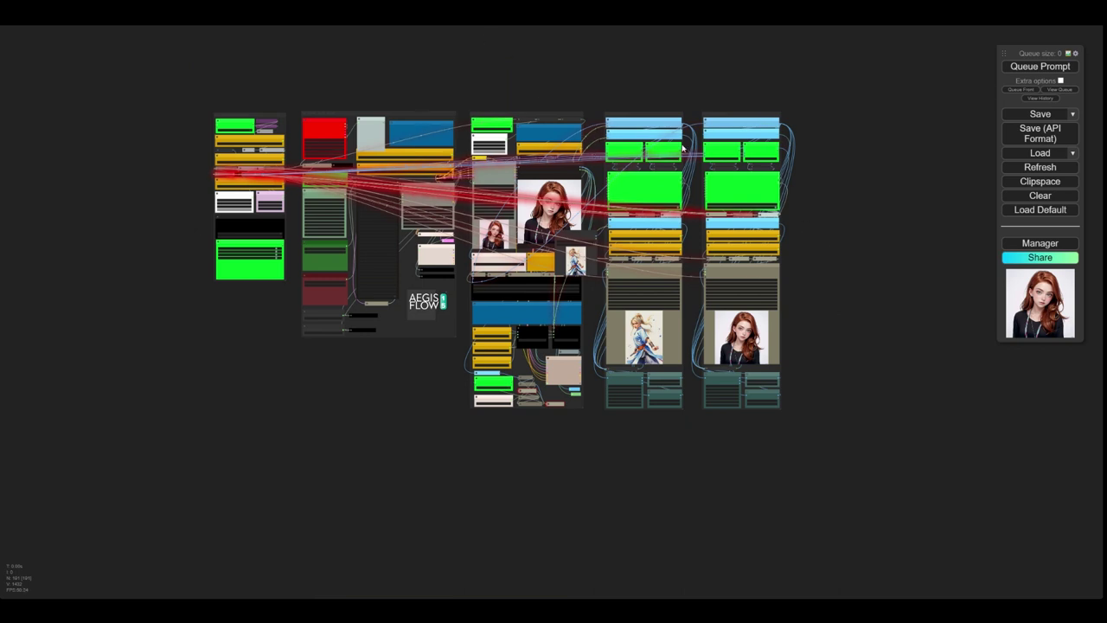
scroll(636, 205, "up", 4)
scroll(640, 212, "up", 5)
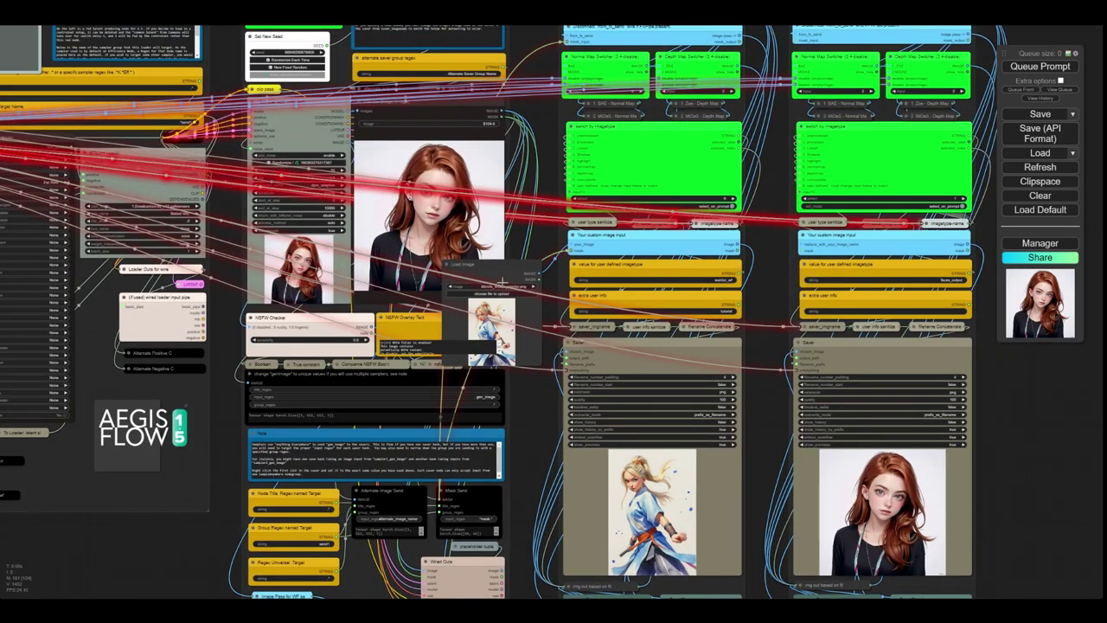
scroll(521, 264, "down", 4)
right_click(898, 188)
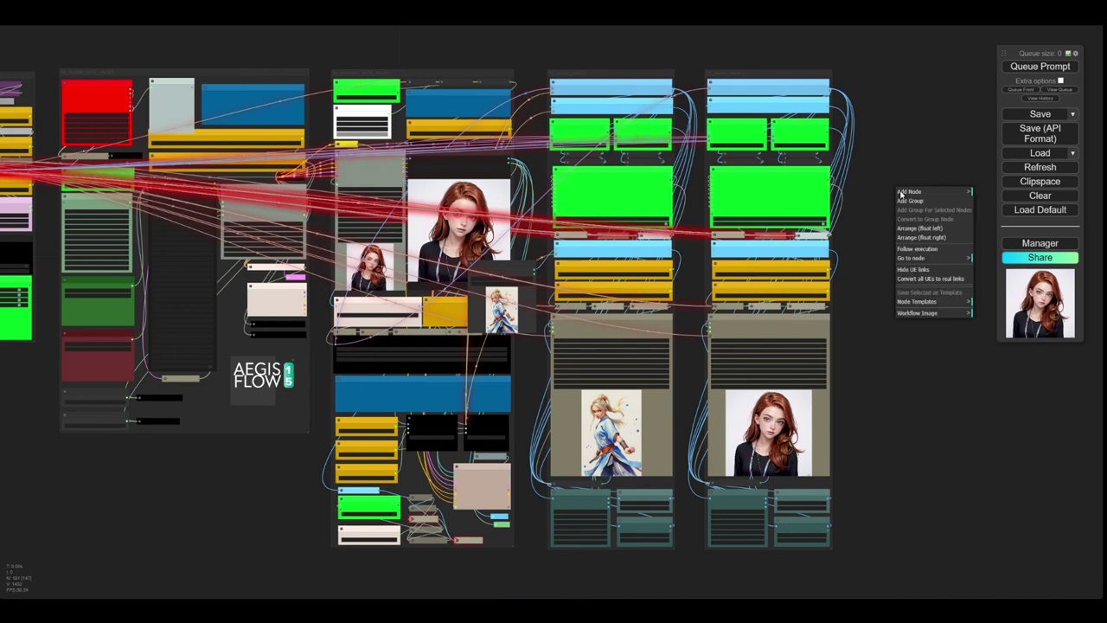